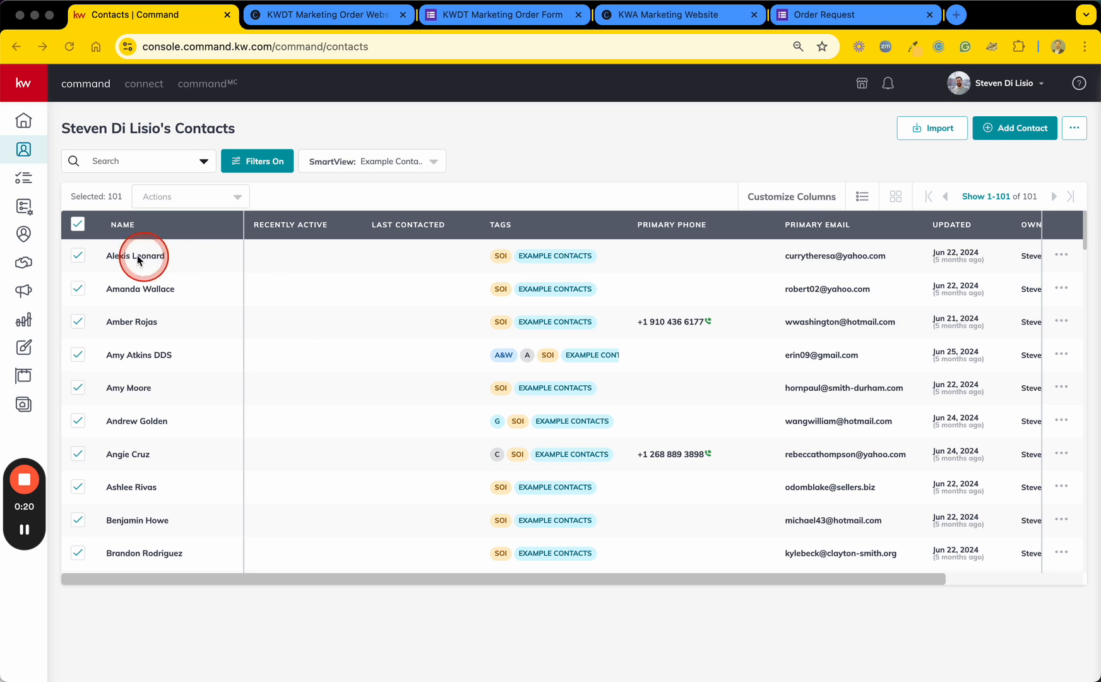
# Step: Clear the contact selection and search My SmartPlans for "neighborhood"
pyautogui.click(78, 226)
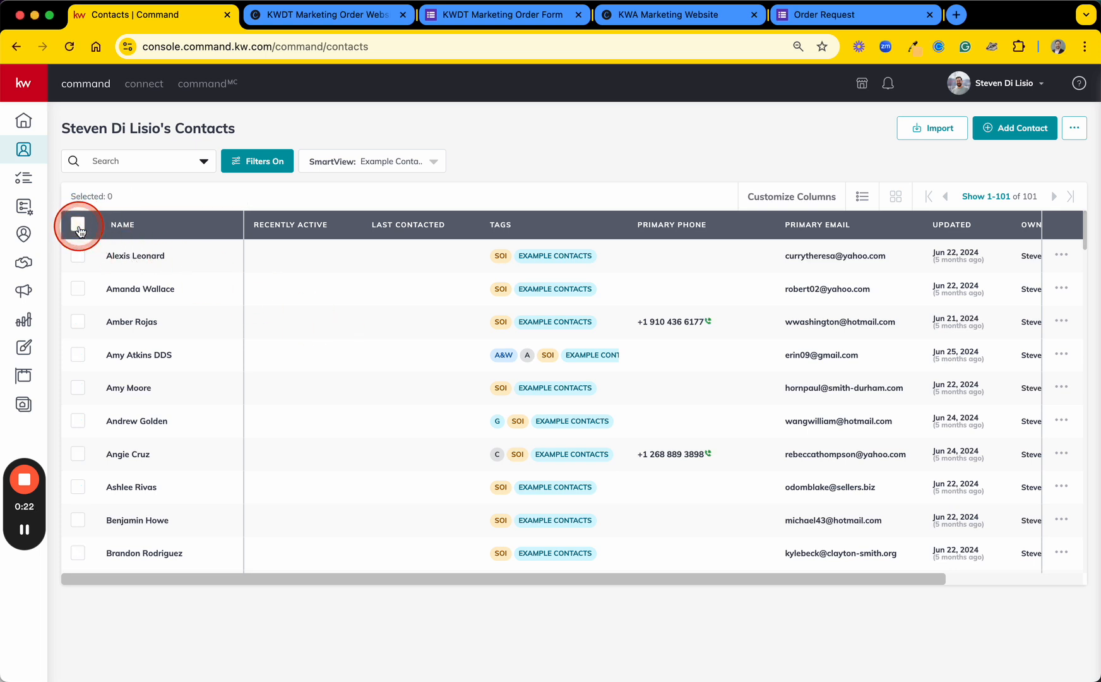
pyautogui.click(24, 207)
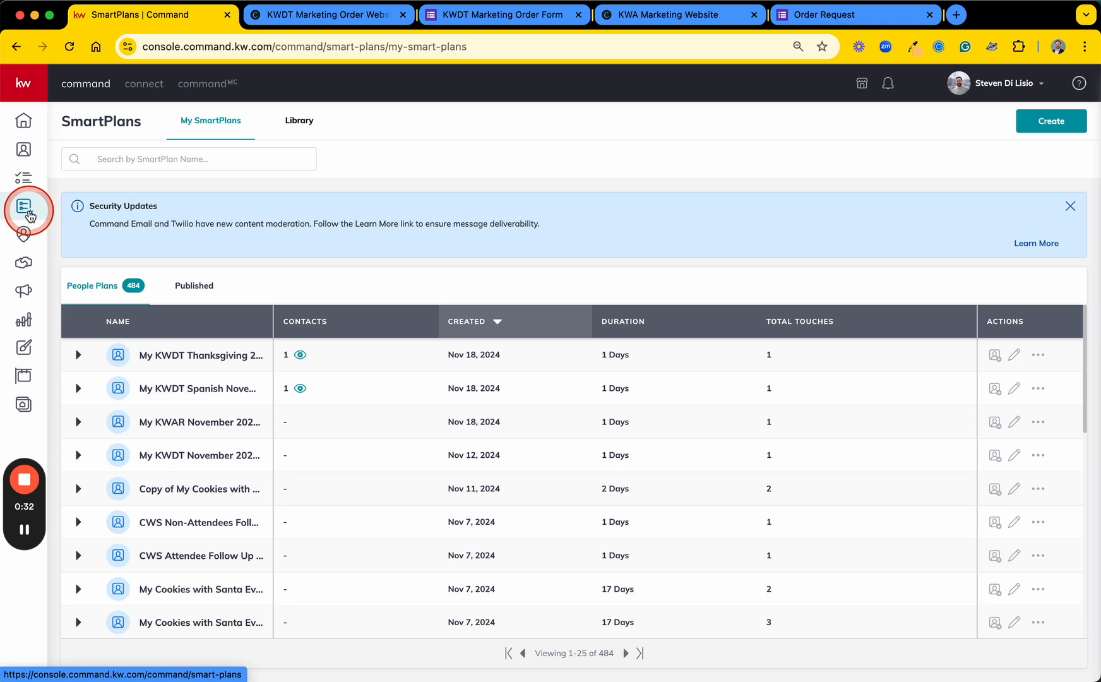
pyautogui.hotkey('ctrl', 's')
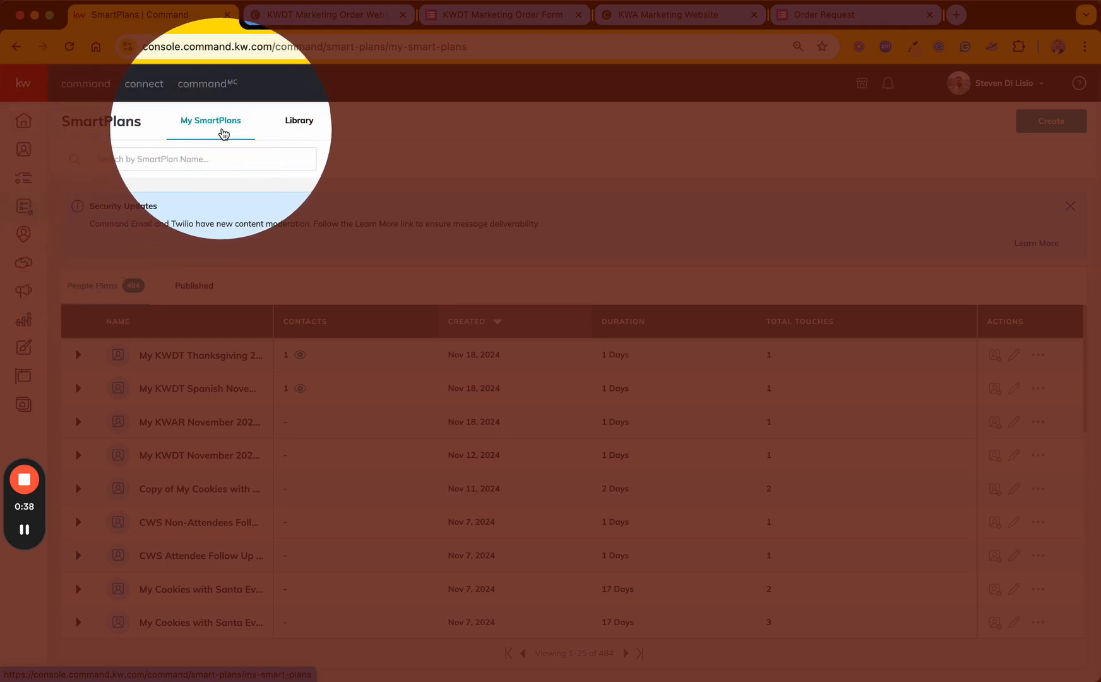
pyautogui.click(220, 138)
pyautogui.click(182, 159)
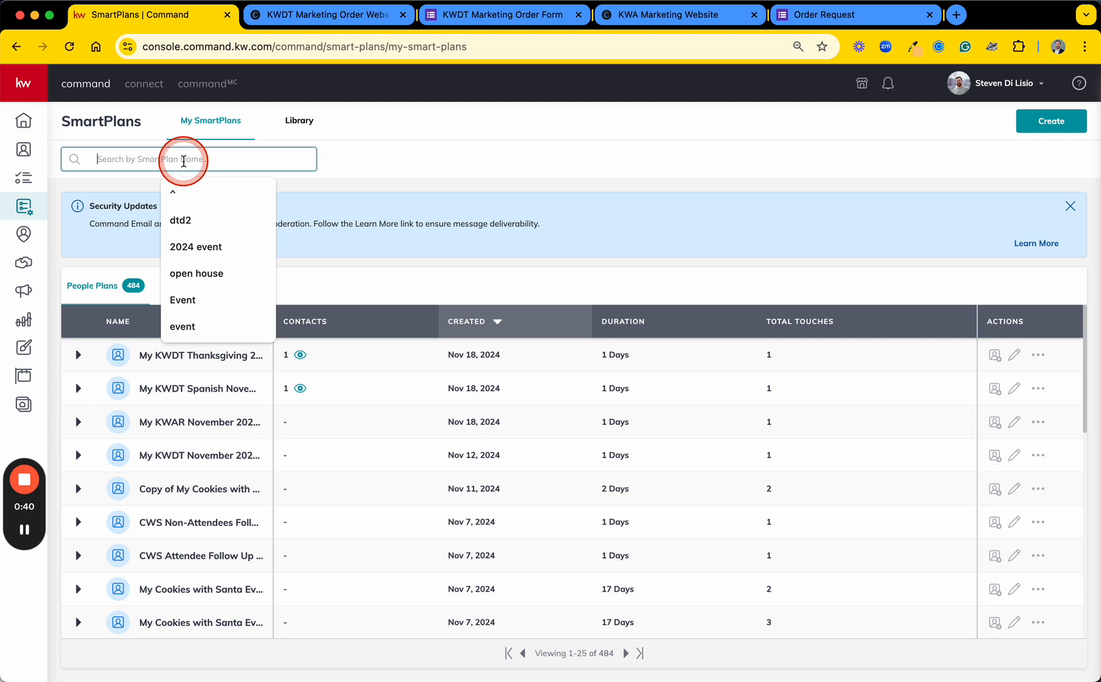
pyautogui.write('neigh')
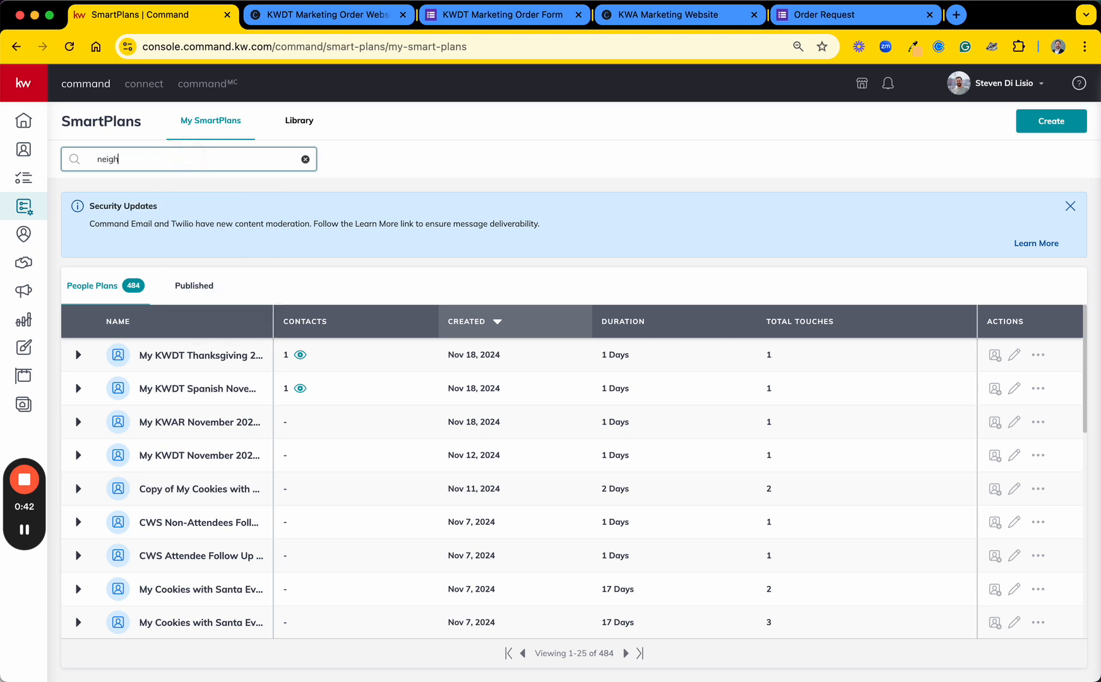
pyautogui.write('bor')
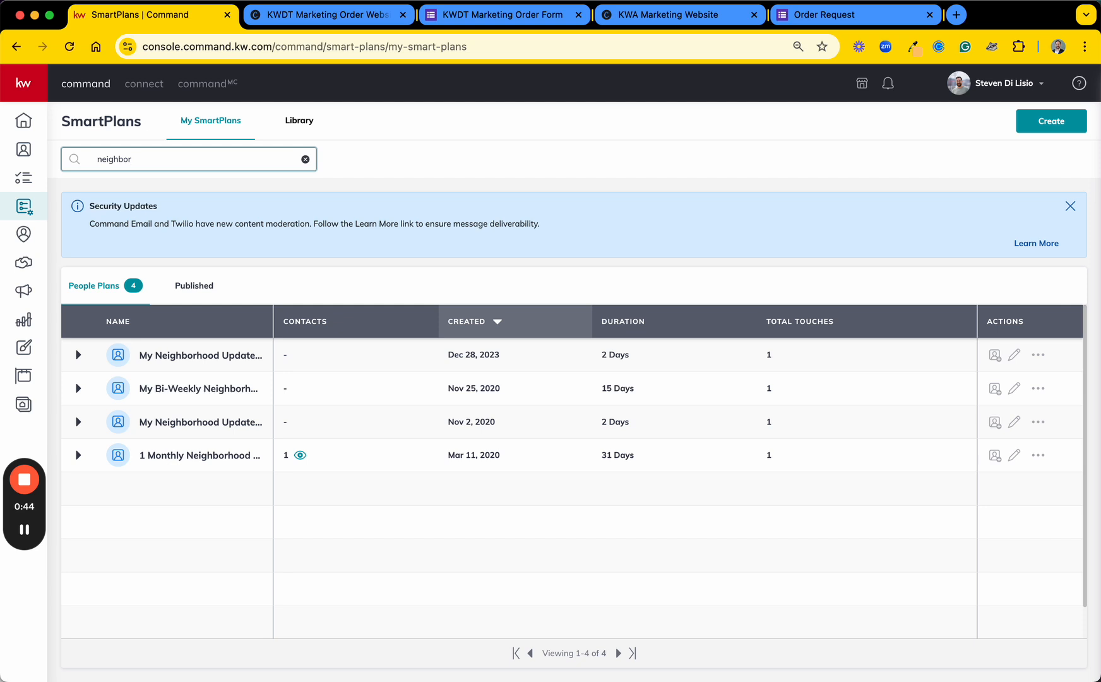
pyautogui.write('hood')
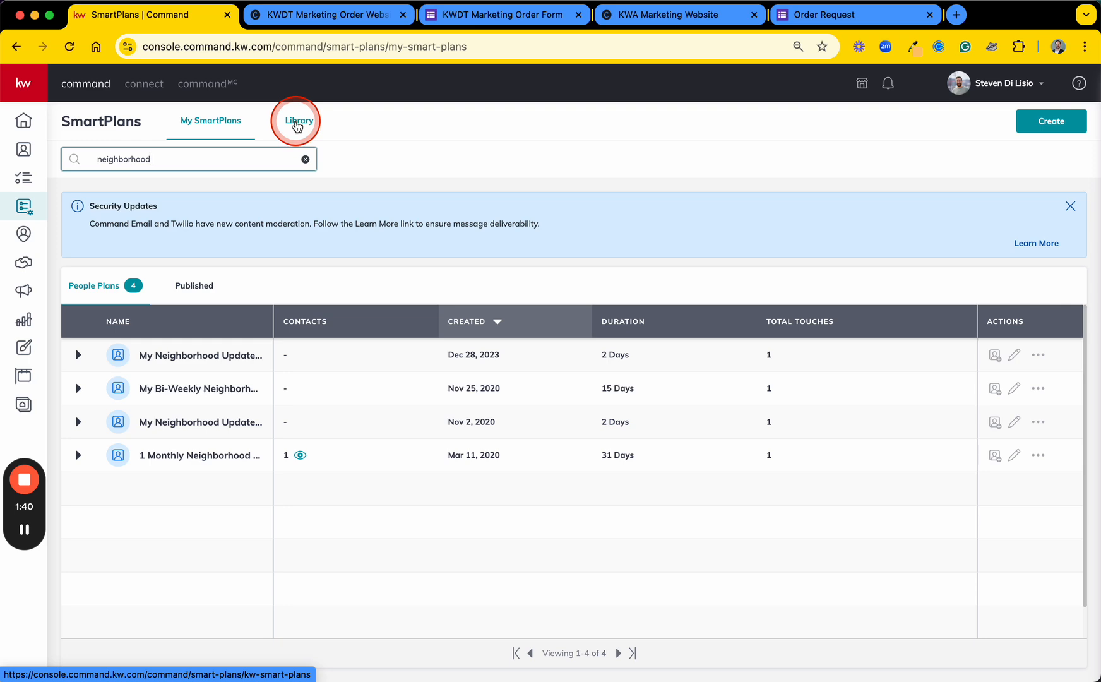
# Step: Browse the Keller Williams plans in the SmartPlans library, including the second set of plans
pyautogui.click(297, 125)
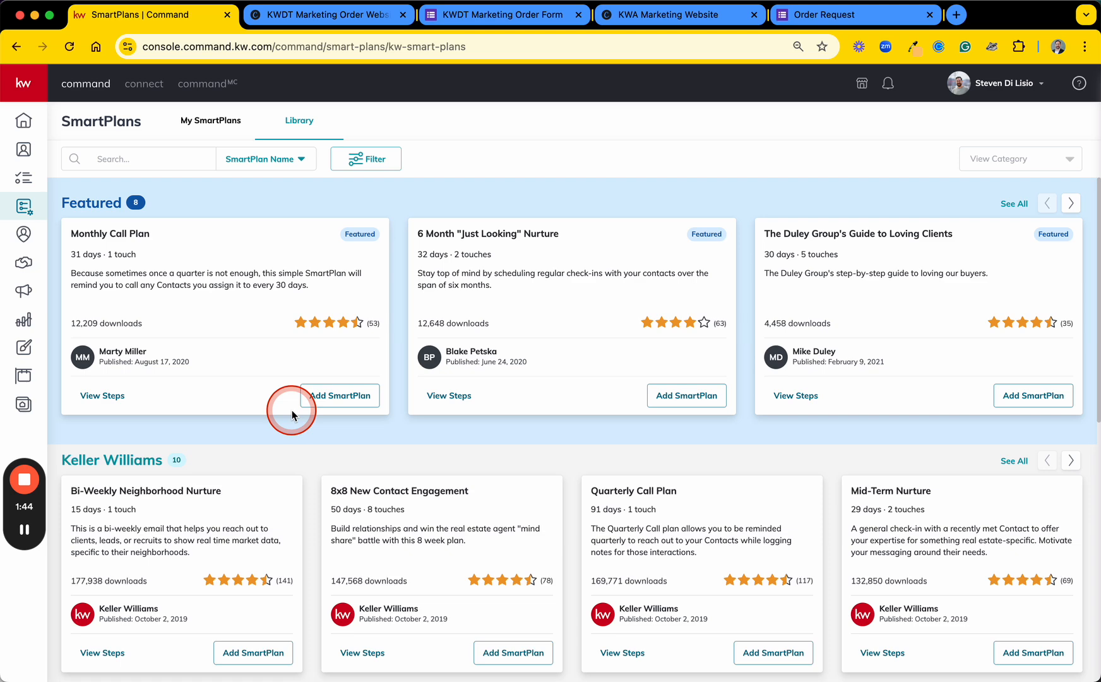
pyautogui.scroll(-4, 291, 411)
pyautogui.moveTo(59, 227); pyautogui.dragTo(220, 228)
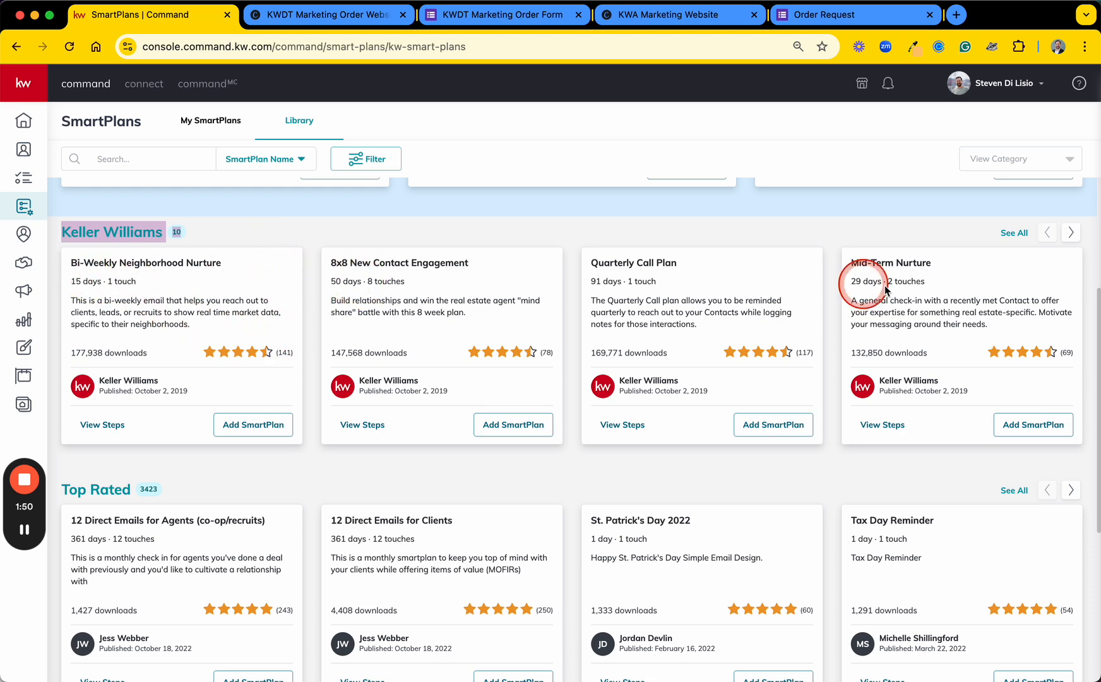
pyautogui.hotkey('ctrl', 's')
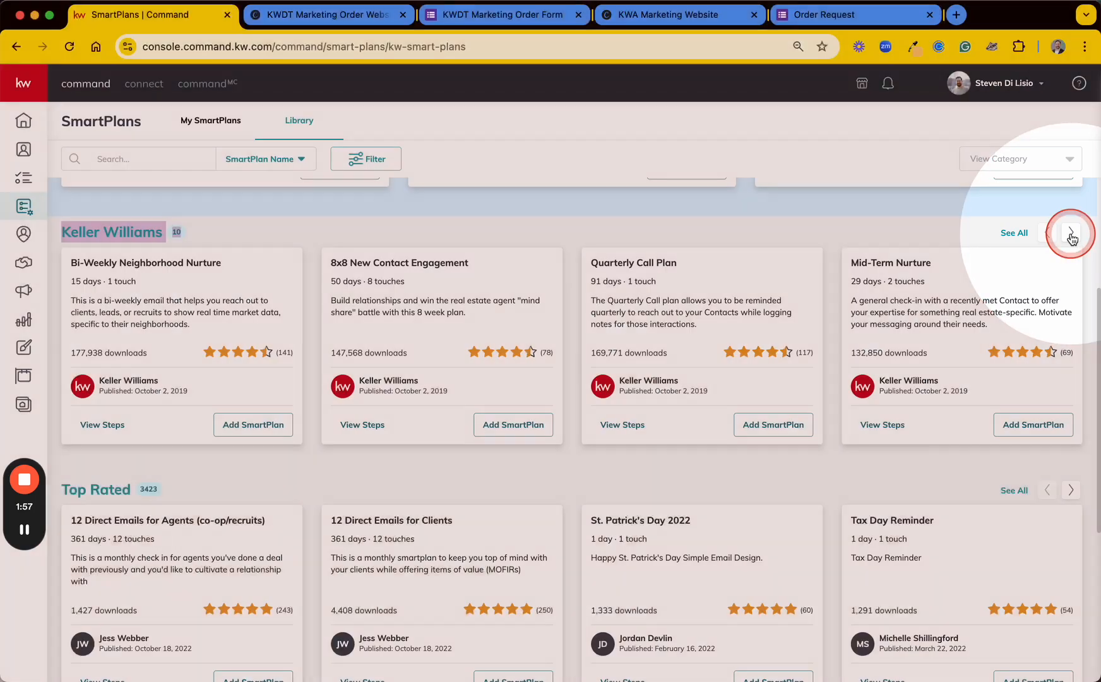
pyautogui.click(1072, 233)
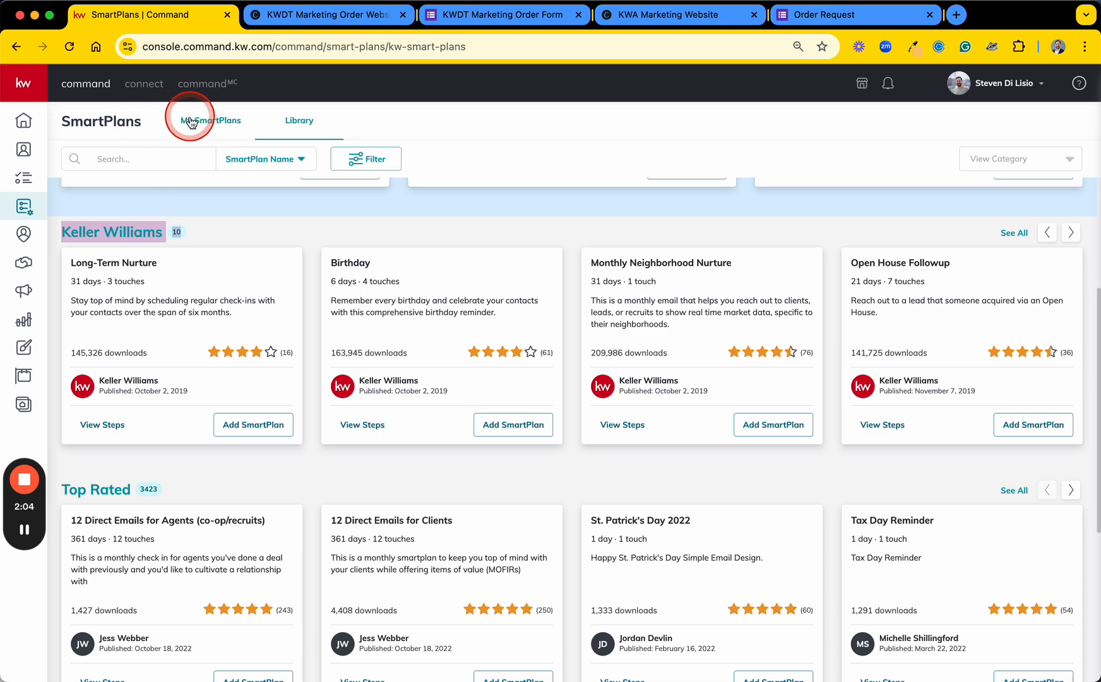
# Step: Return to the contacts list and select all contacts in the Example Contacts SmartView
pyautogui.click(23, 152)
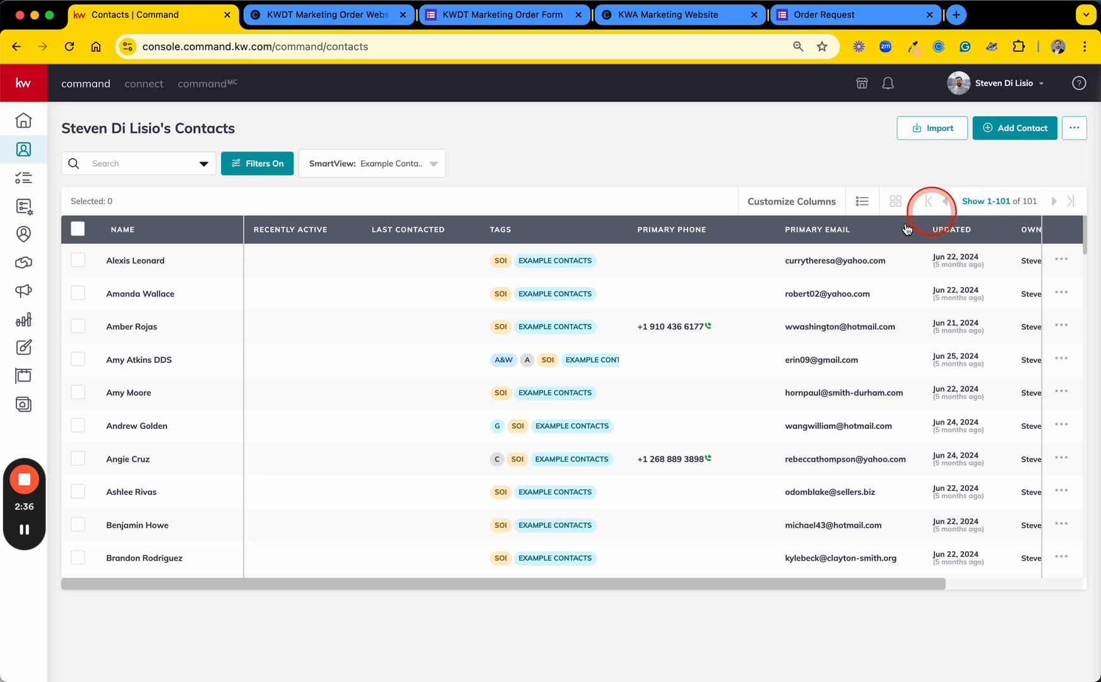
pyautogui.click(77, 231)
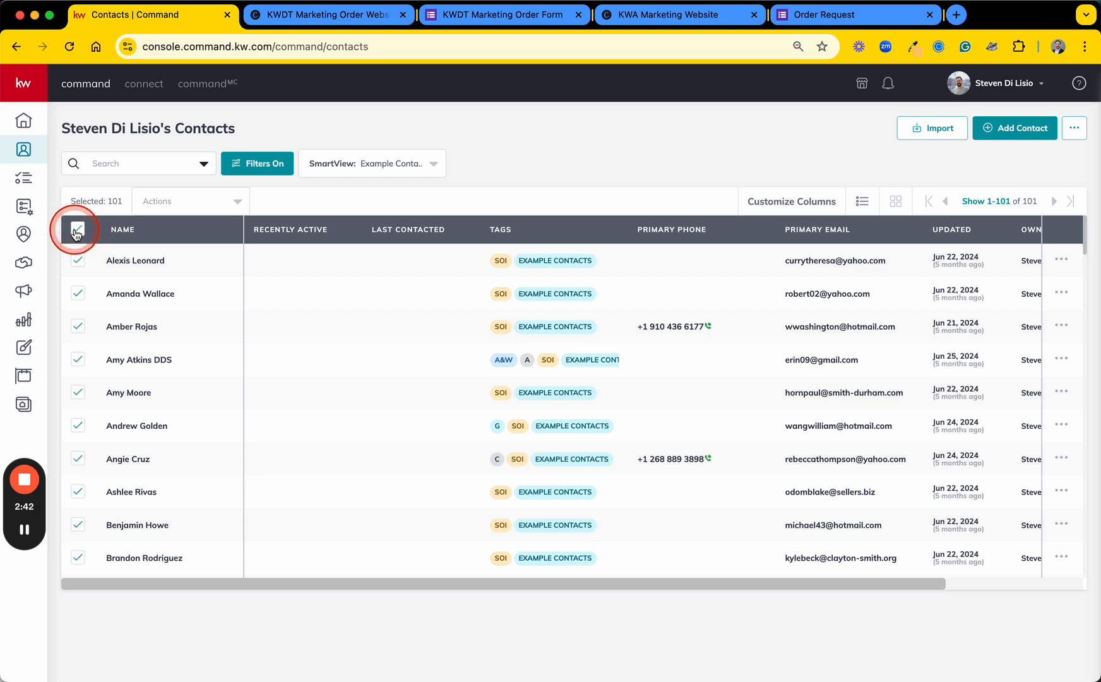
pyautogui.hotkey('ctrl', 's')
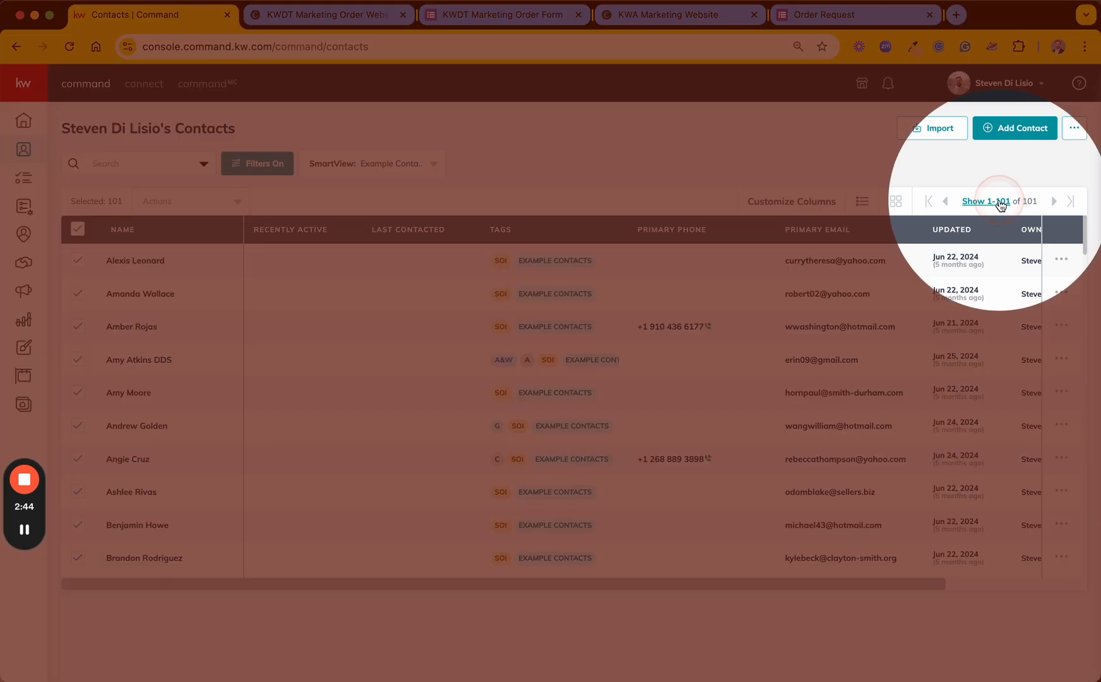
# Step: Check the options for how many contacts the list shows per page, leaving the choice as it is
pyautogui.click(987, 202)
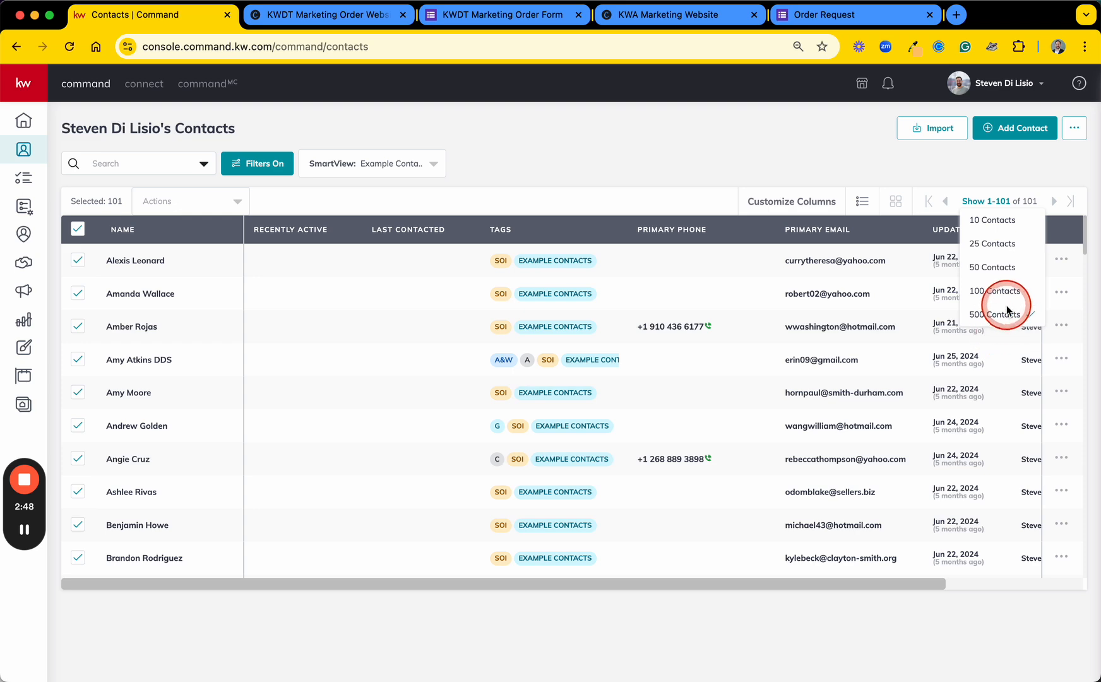
pyautogui.hotkey('ctrl', 's')
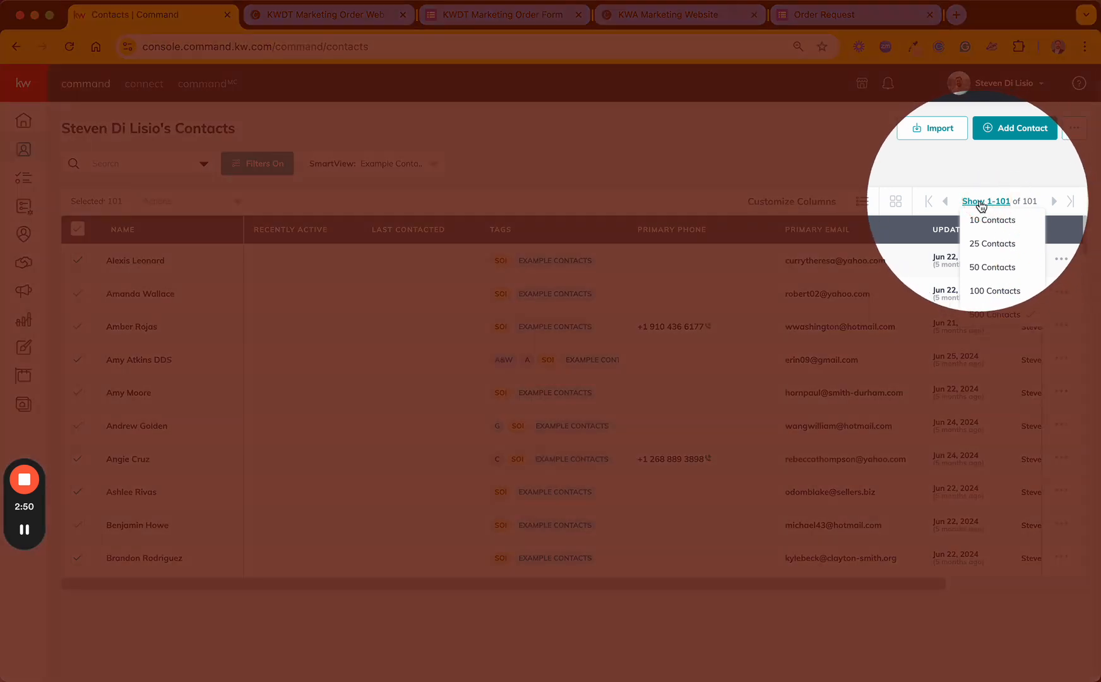
pyautogui.hotkey('ctrl', 's')
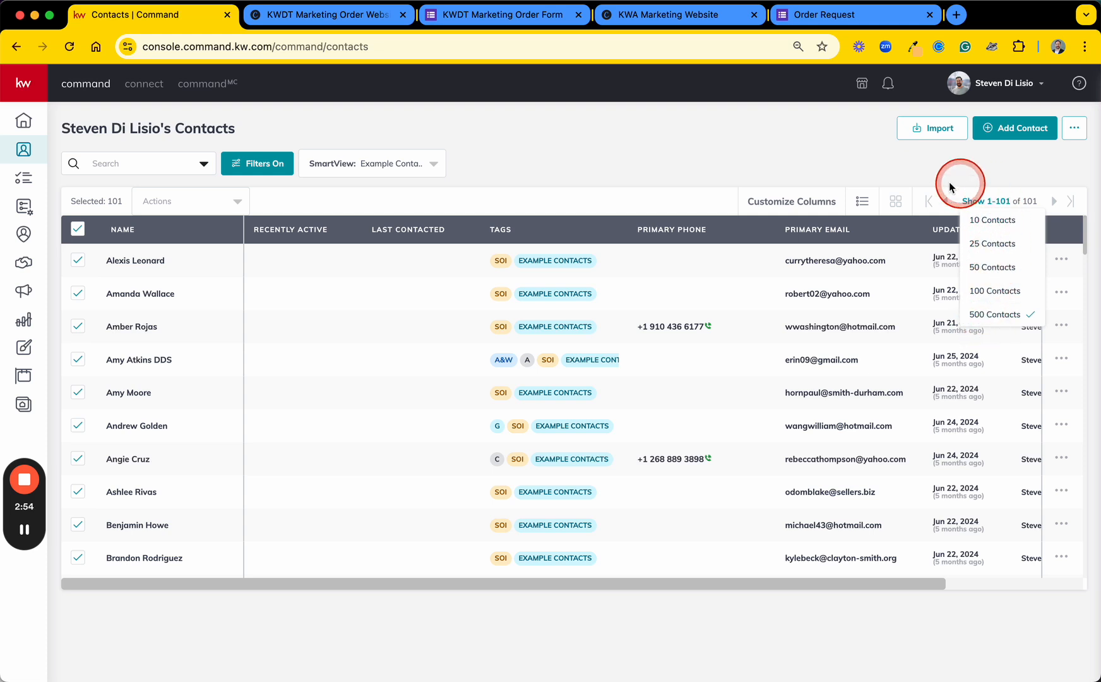
pyautogui.hotkey('ctrl', 's')
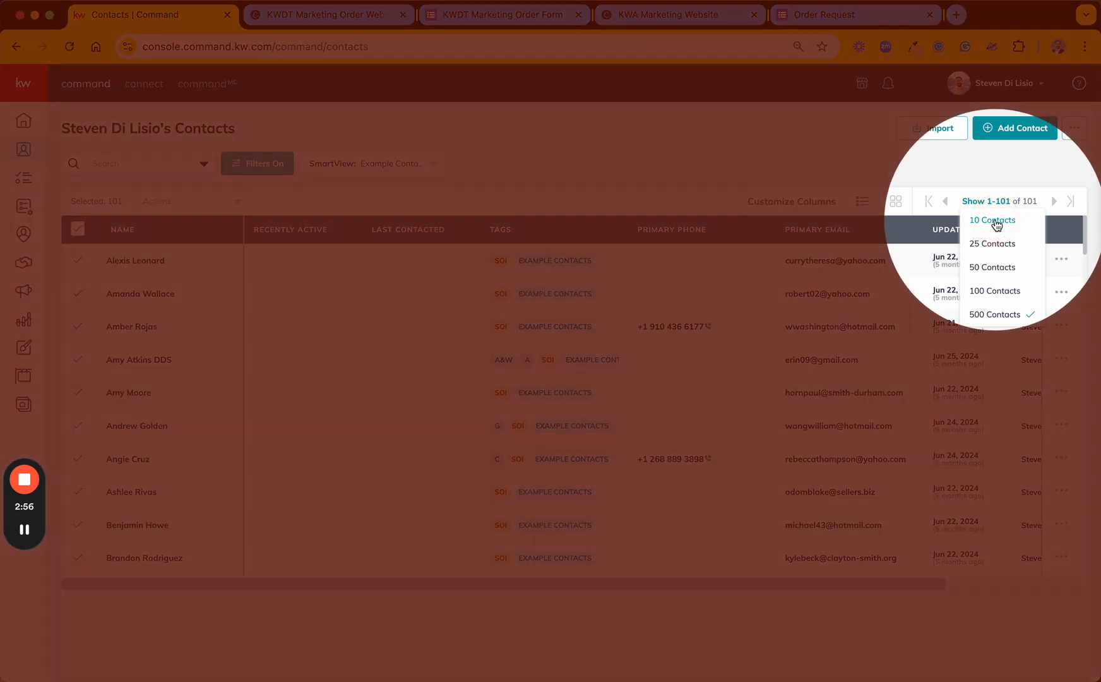
pyautogui.hotkey('ctrl', 's')
pyautogui.click(863, 169)
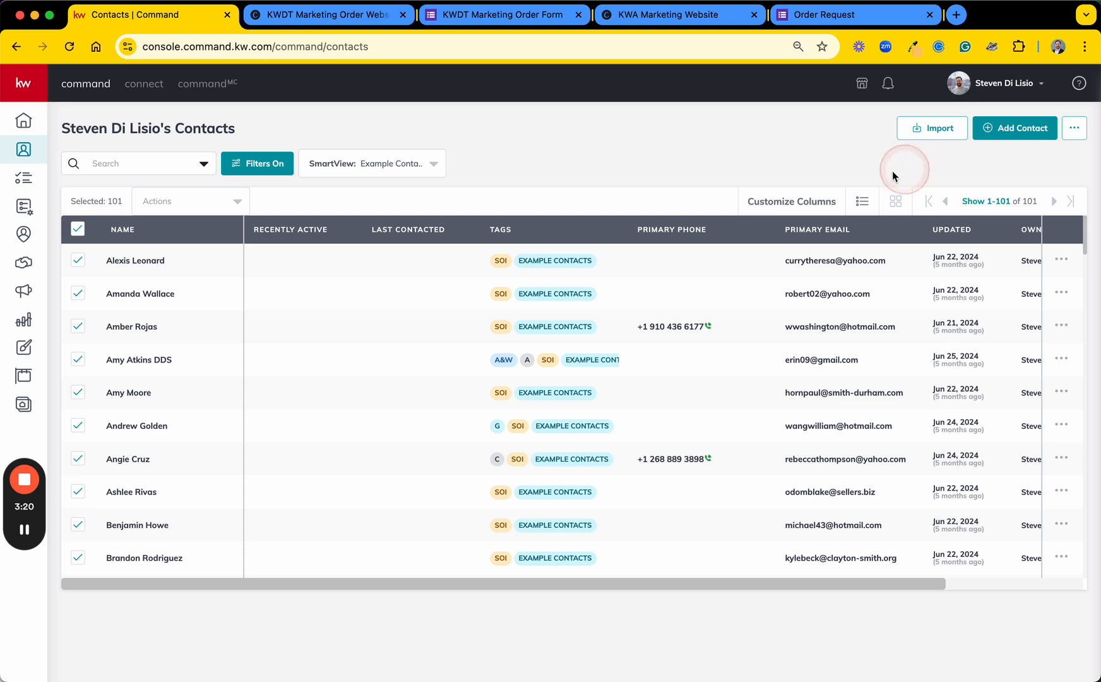
# Step: Start adding the selected contacts to a SmartPlan, searching for "neighborhood" and choosing 1 Monthly Neighborhood Nurture
pyautogui.click(189, 203)
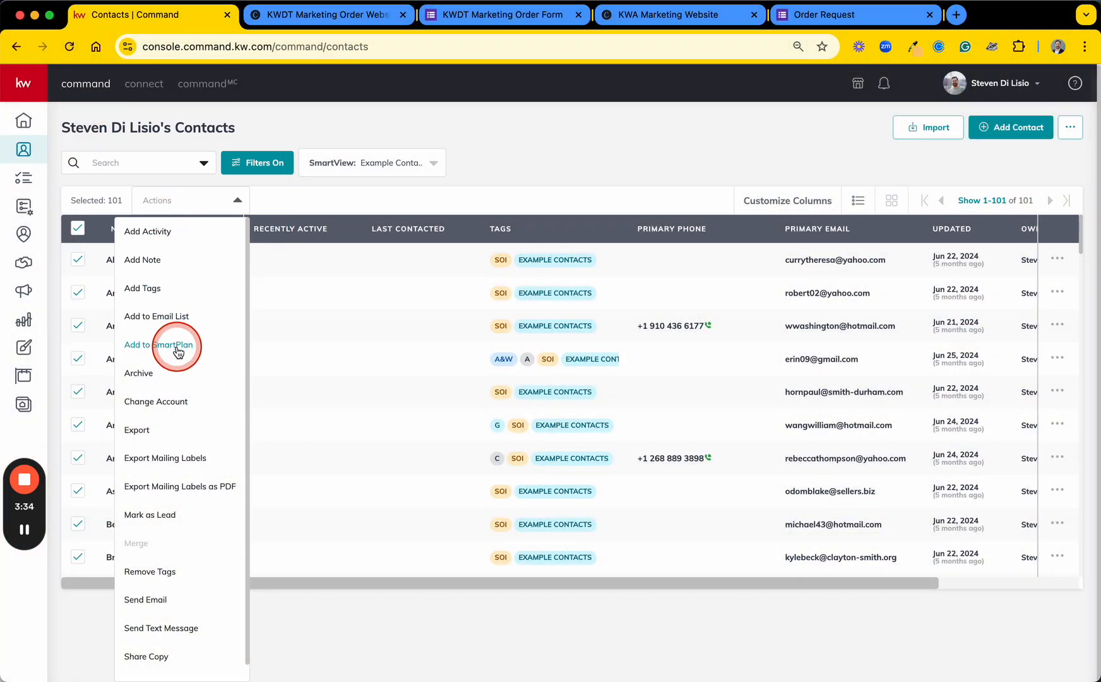
pyautogui.click(178, 351)
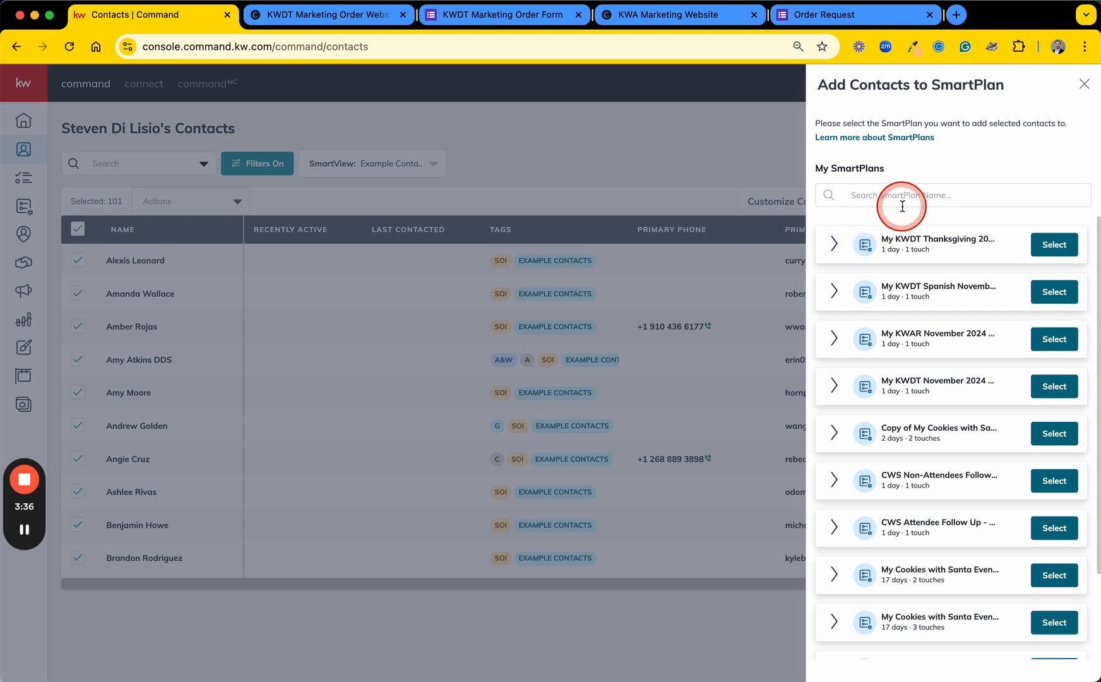
pyautogui.click(902, 203)
pyautogui.write('n')
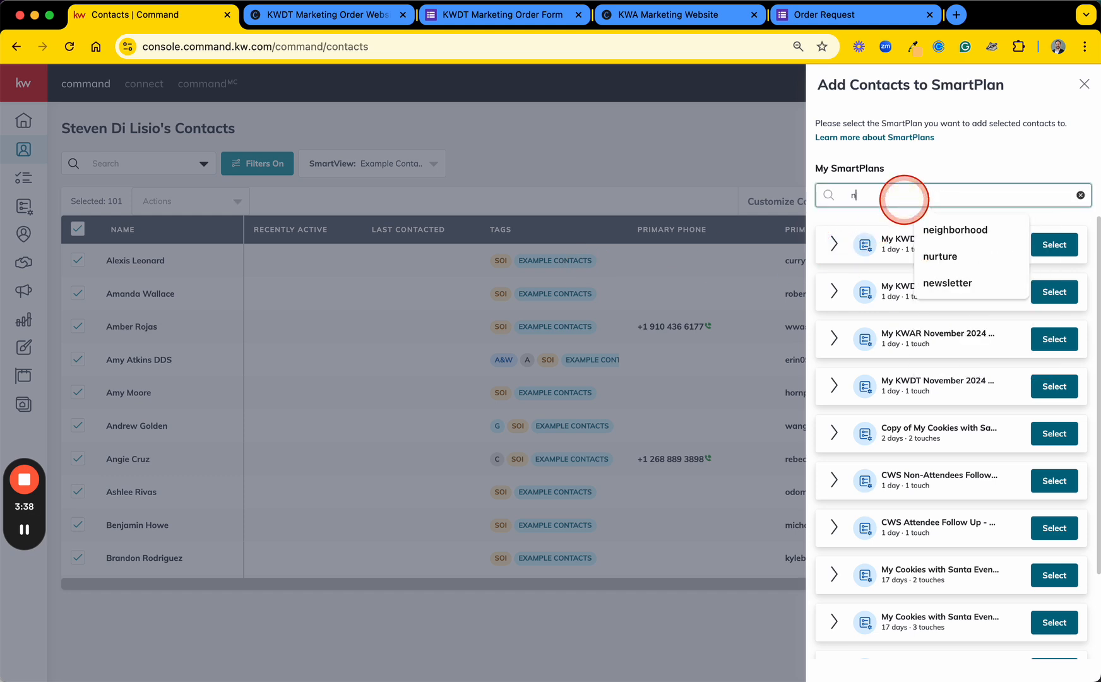
pyautogui.click(954, 229)
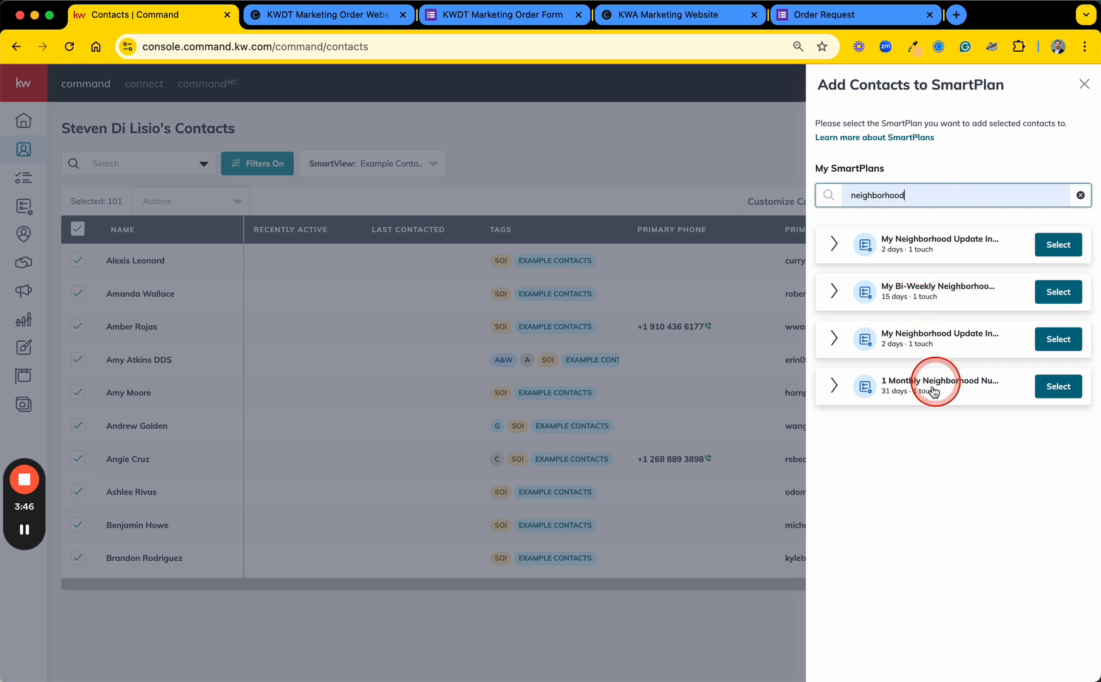
pyautogui.click(906, 393)
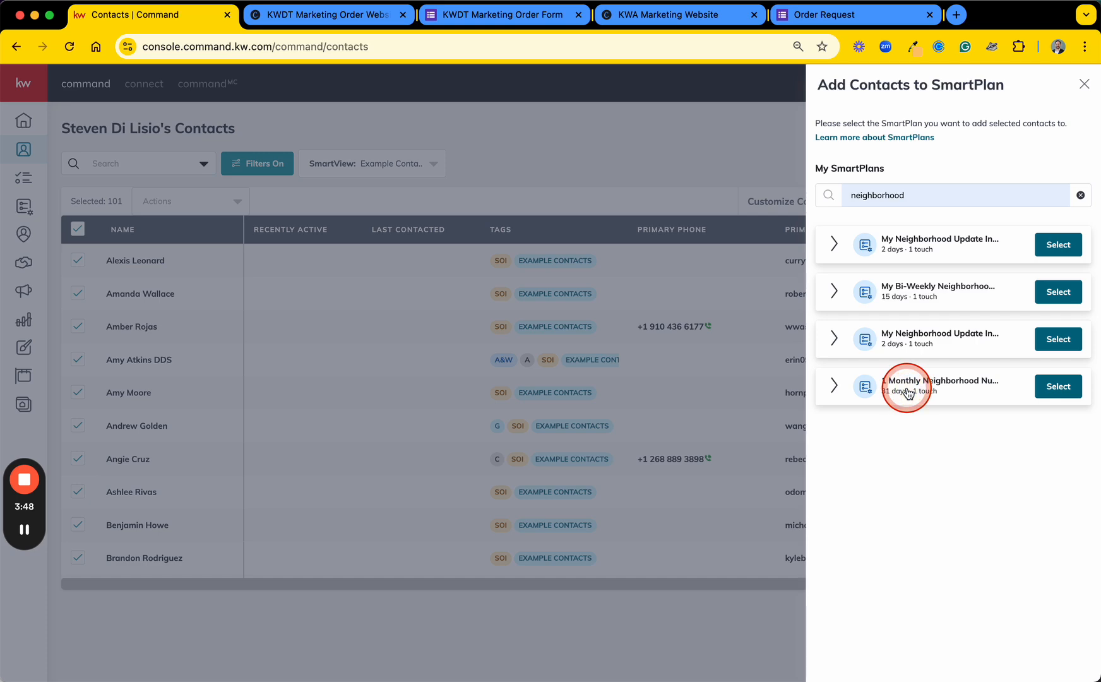
pyautogui.click(1045, 386)
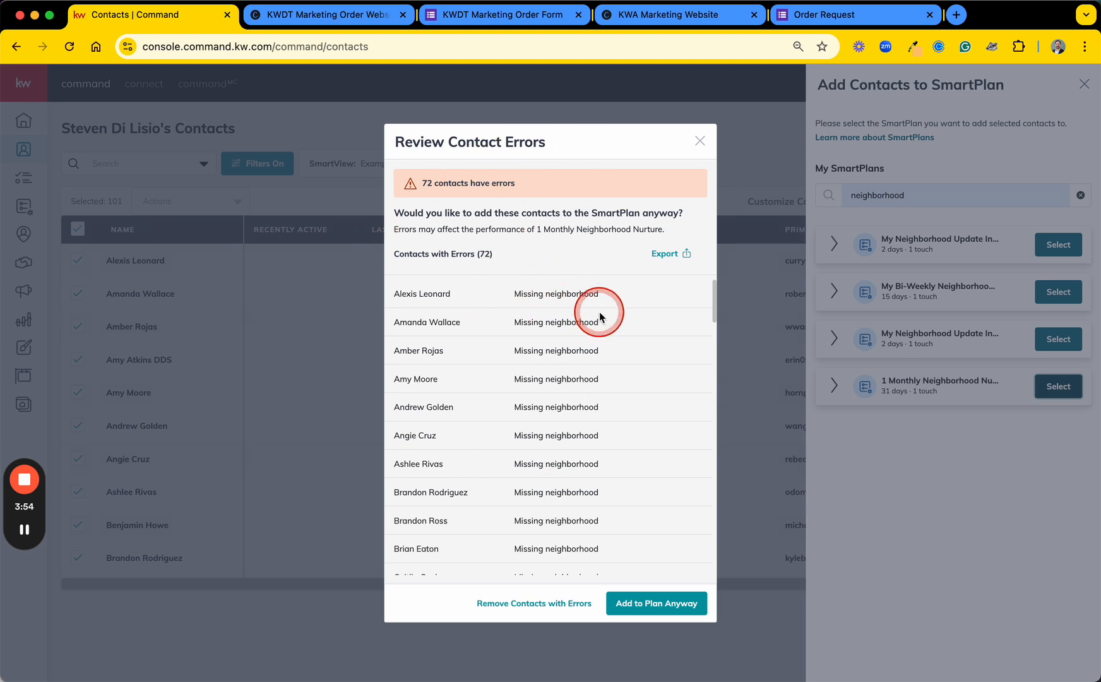
# Step: Review the list of contacts with errors, the reasons given and the available ways to handle them
pyautogui.moveTo(514, 294); pyautogui.dragTo(594, 296)
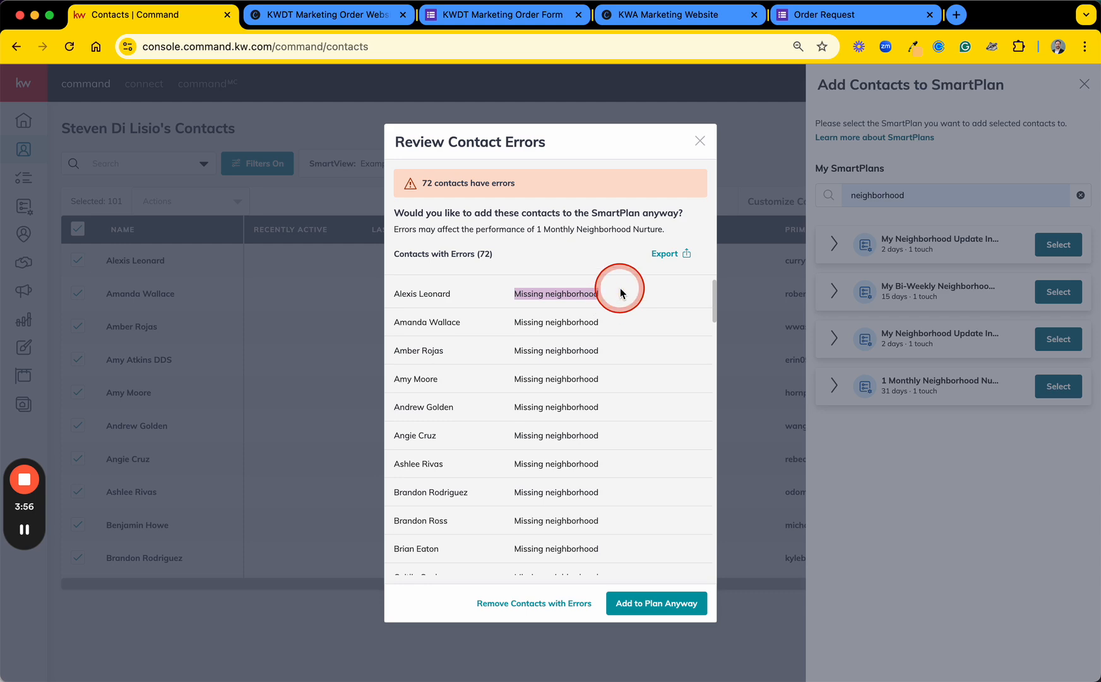
pyautogui.scroll(-15, 622, 399)
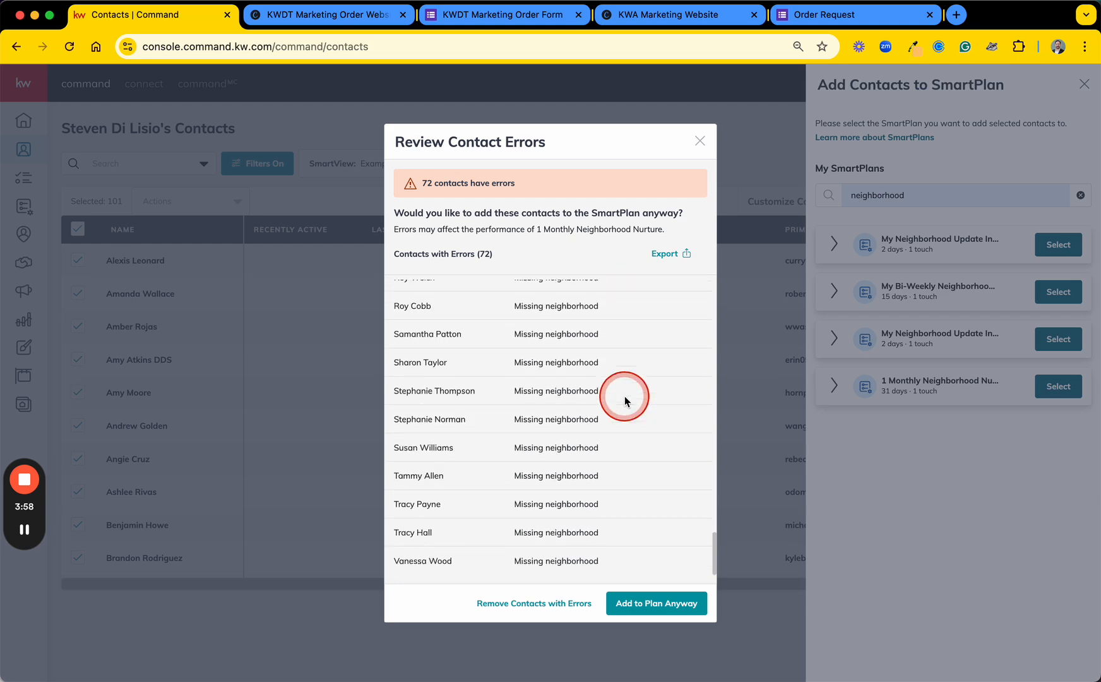
pyautogui.scroll(15, 625, 398)
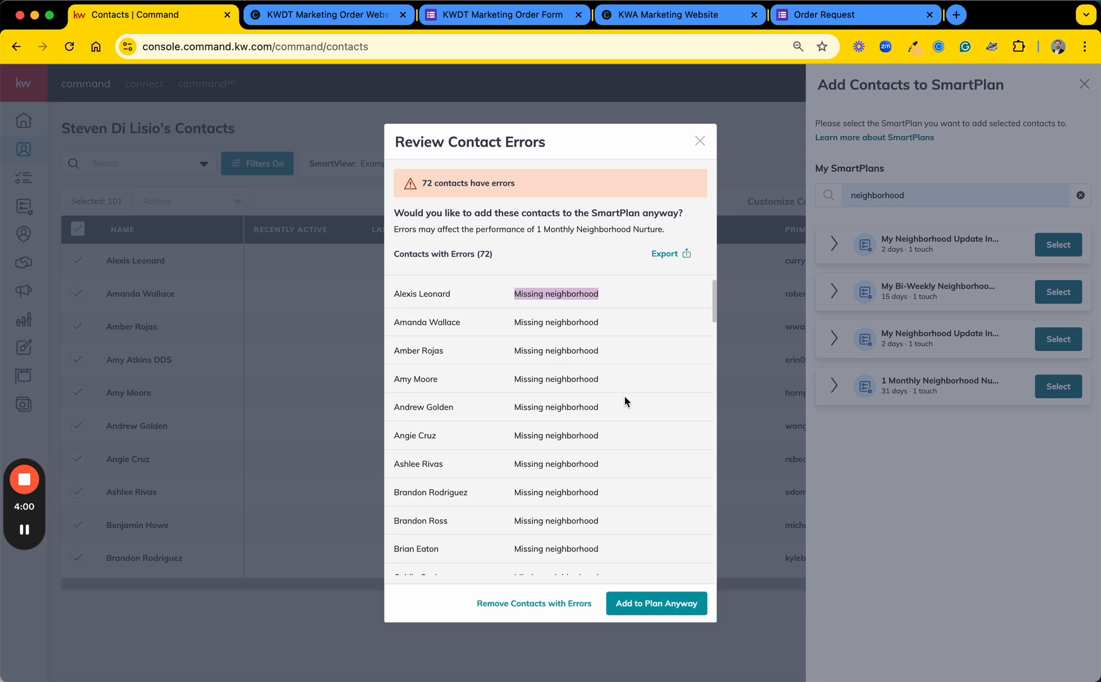
pyautogui.click(600, 251)
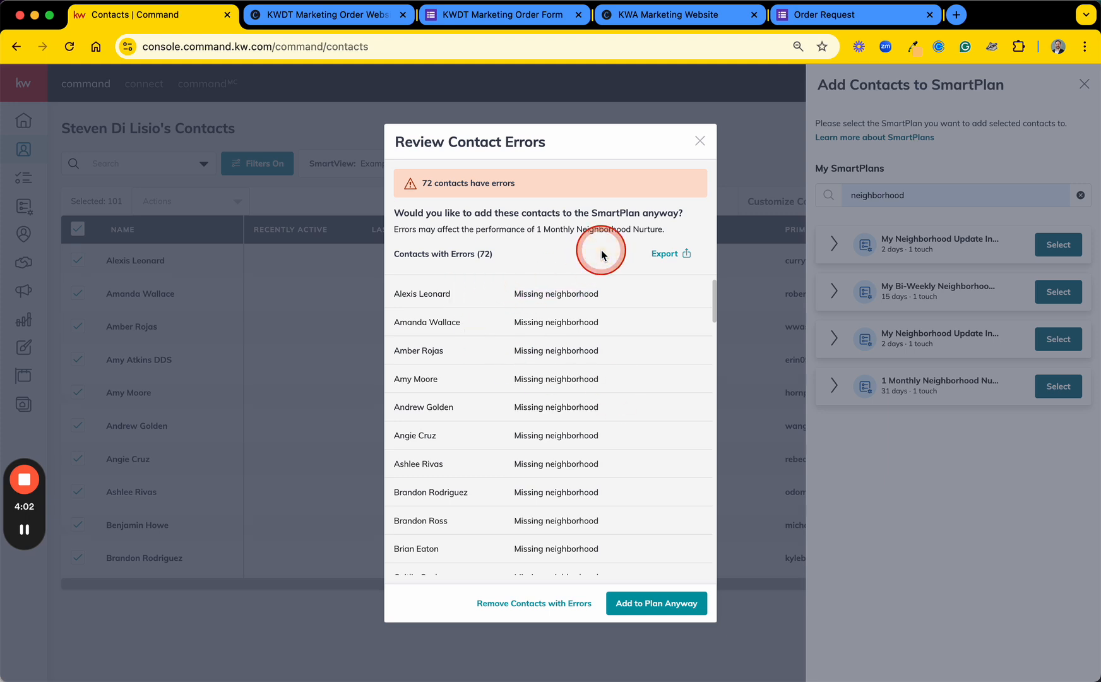
pyautogui.click(601, 253)
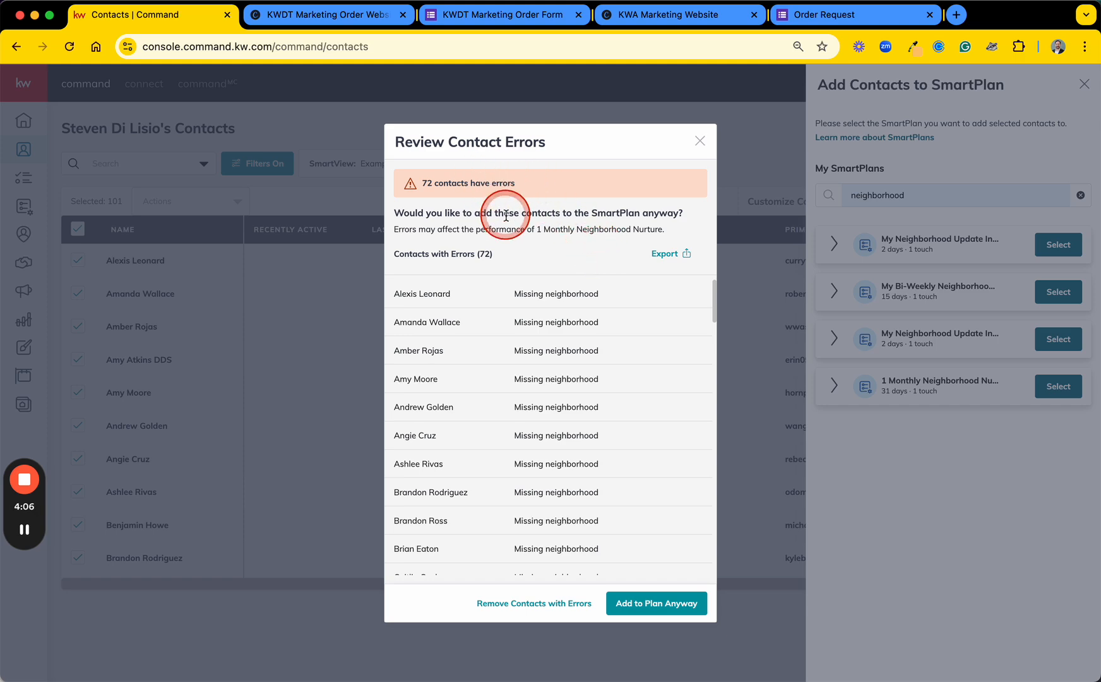
pyautogui.press('F1')
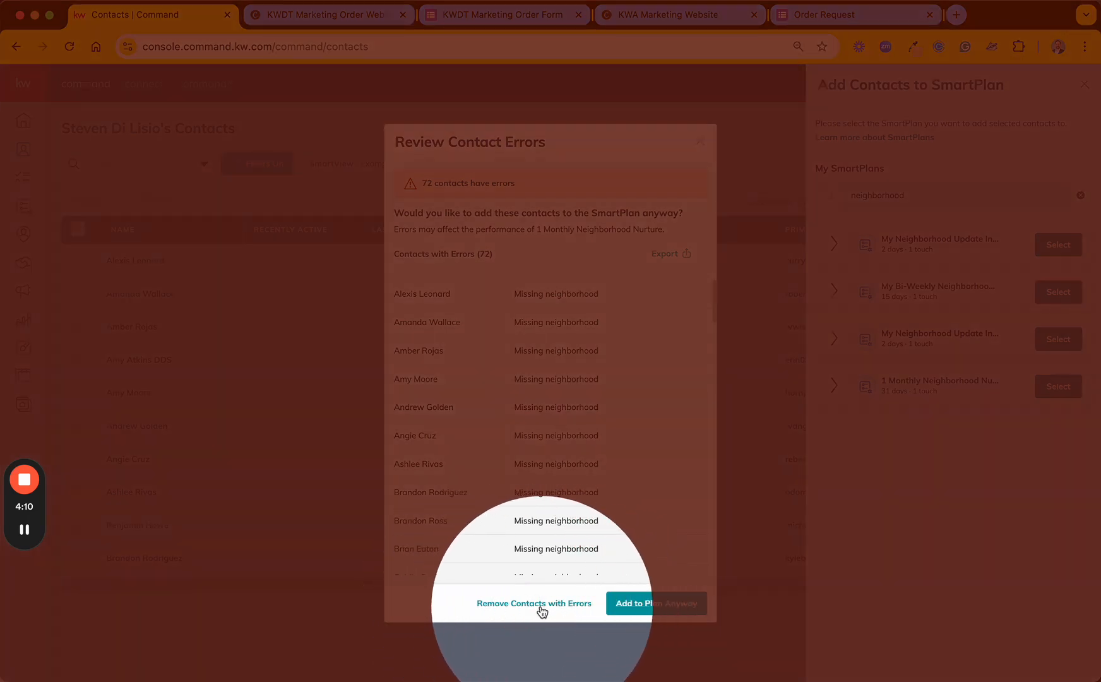
pyautogui.press('F1')
pyautogui.press('F1')
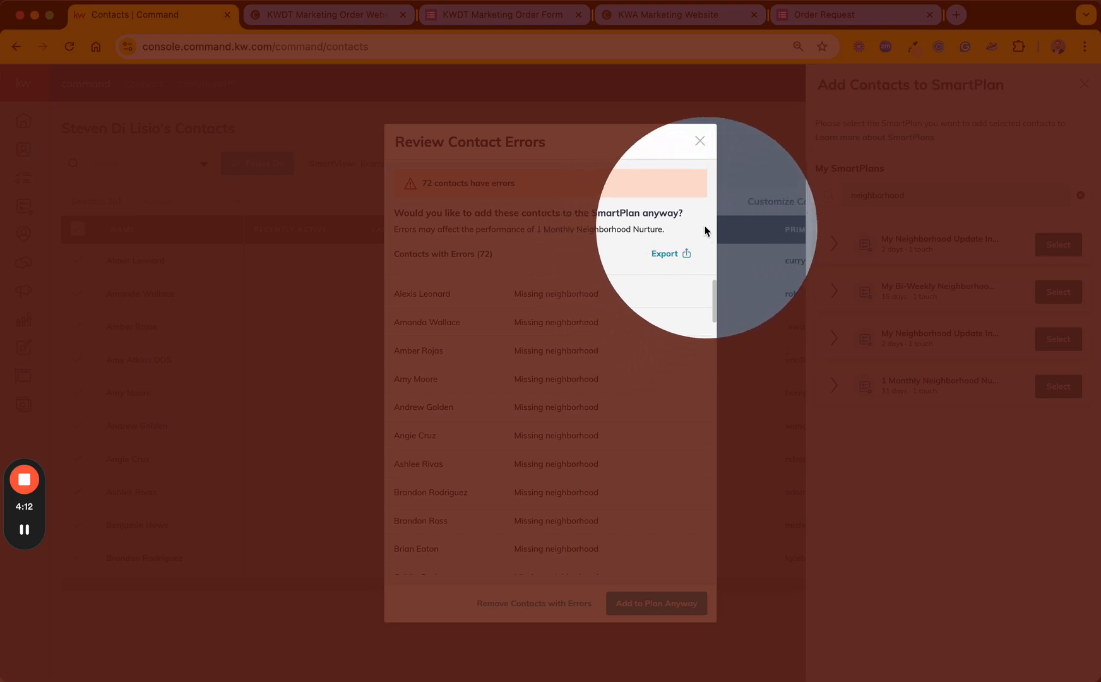
pyautogui.press('F1')
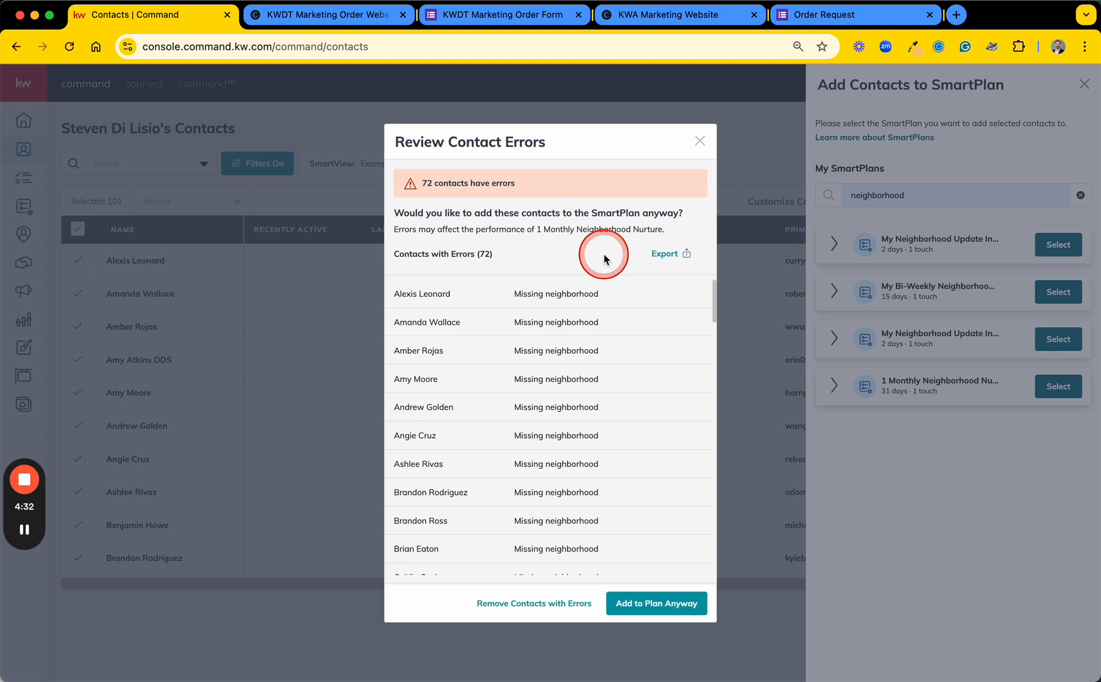
# Step: Exclude the contacts with errors and set the remaining ones to all start the SmartPlan on 11/20/2024, acknowledging the TCPA disclaimer
pyautogui.click(498, 604)
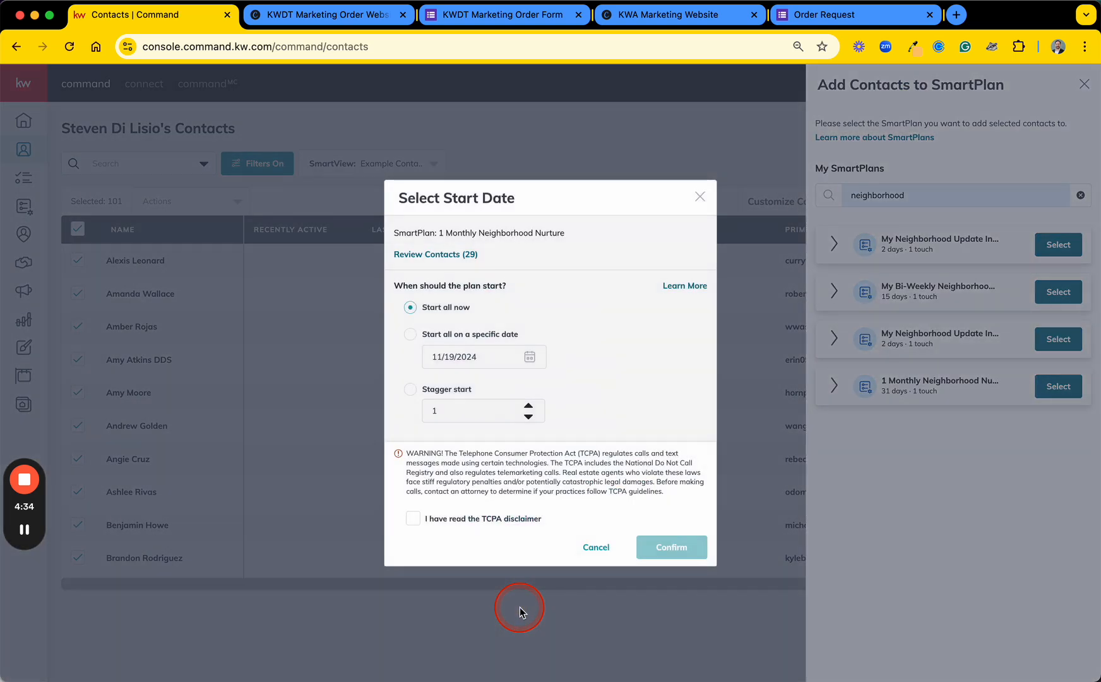
pyautogui.click(411, 337)
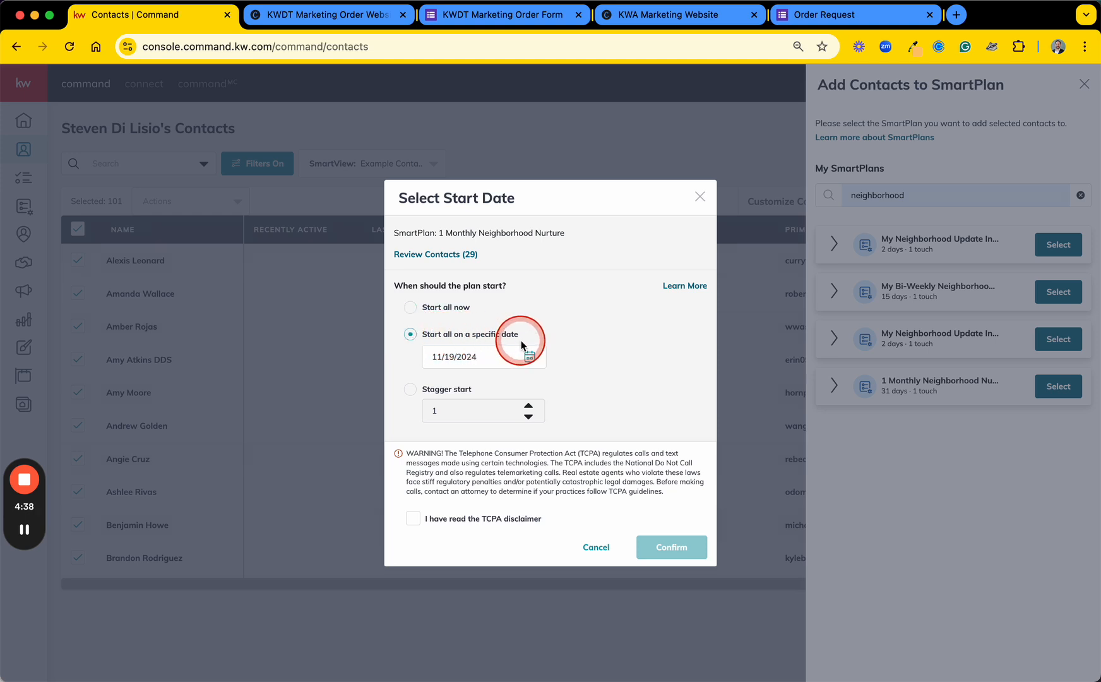
pyautogui.click(486, 361)
pyautogui.scroll(-2, 635, 346)
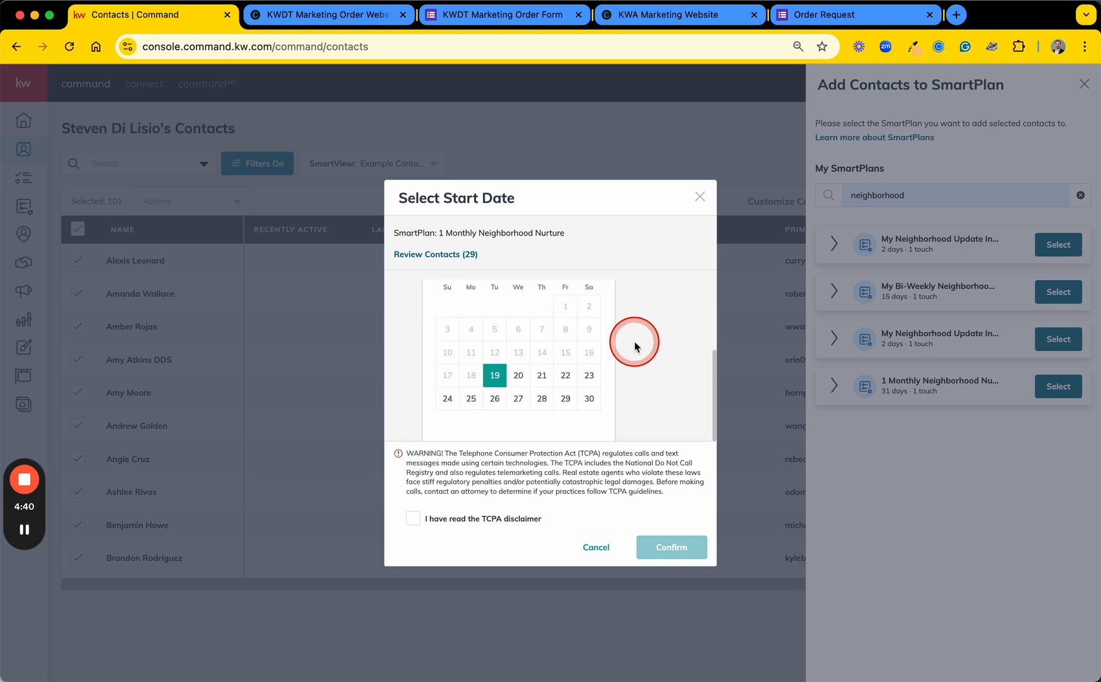
pyautogui.scroll(2, 635, 346)
pyautogui.scroll(-2, 635, 346)
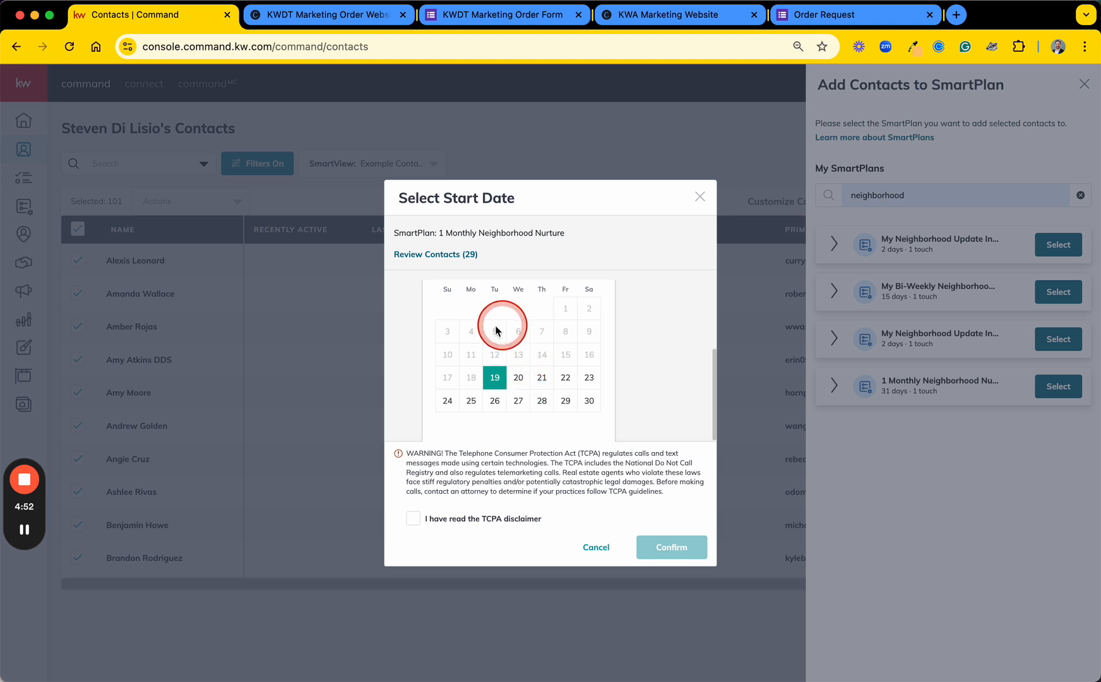
pyautogui.click(517, 381)
pyautogui.click(651, 331)
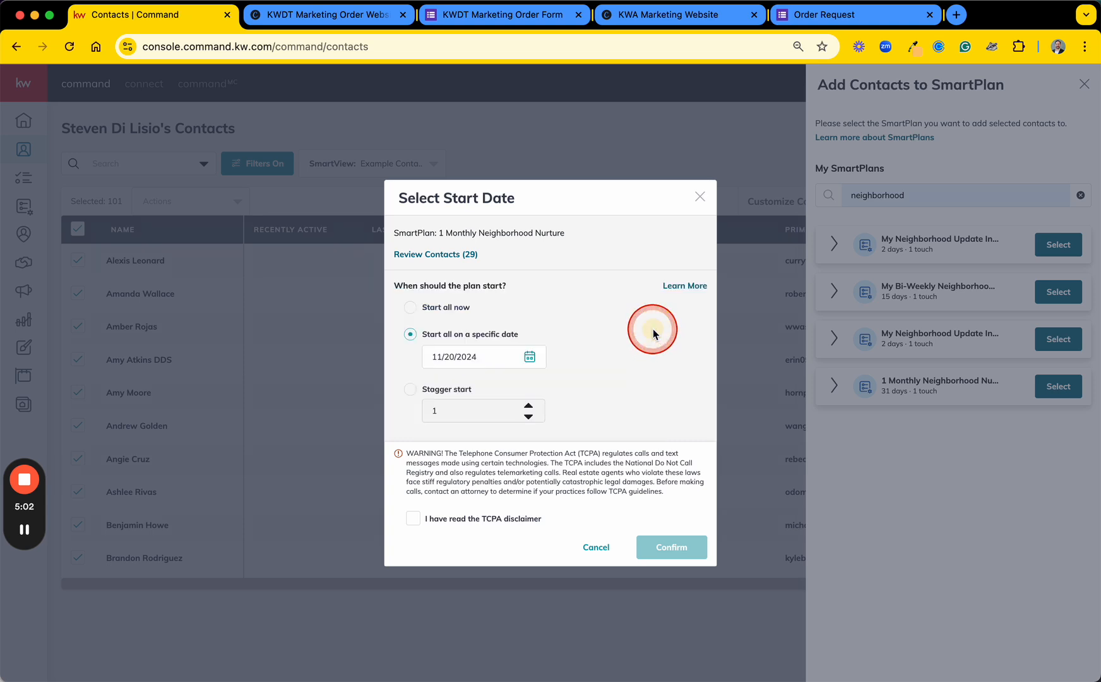
pyautogui.click(414, 519)
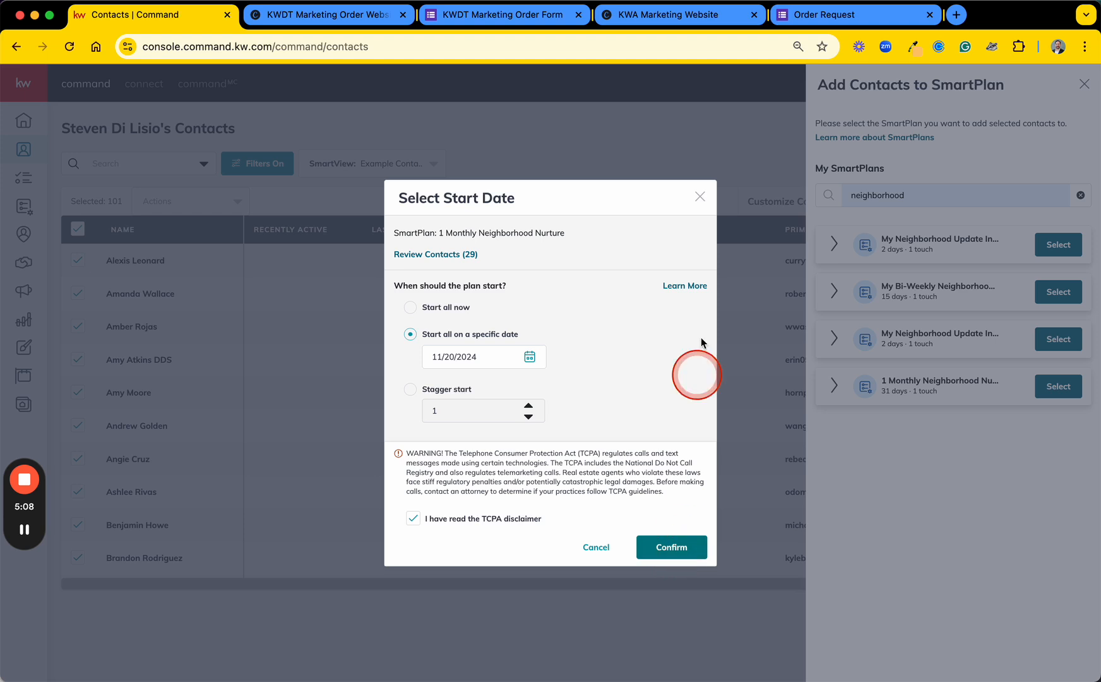
# Step: Abandon adding the contacts to the SmartPlan and deselect all contacts in the list
pyautogui.click(700, 198)
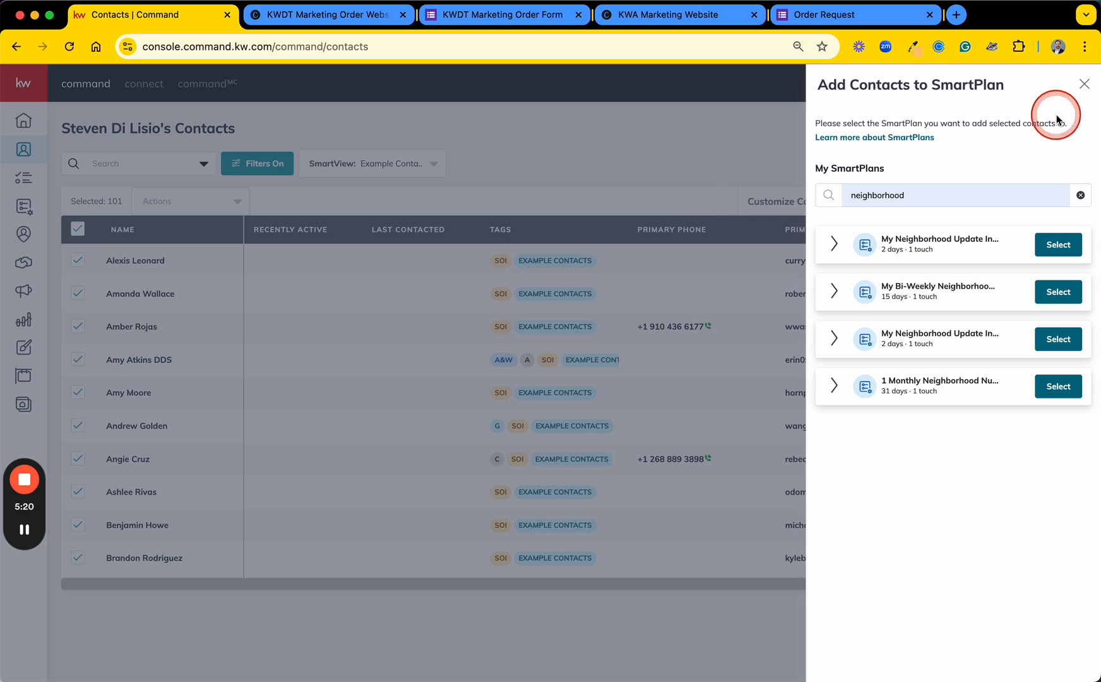
pyautogui.click(1083, 86)
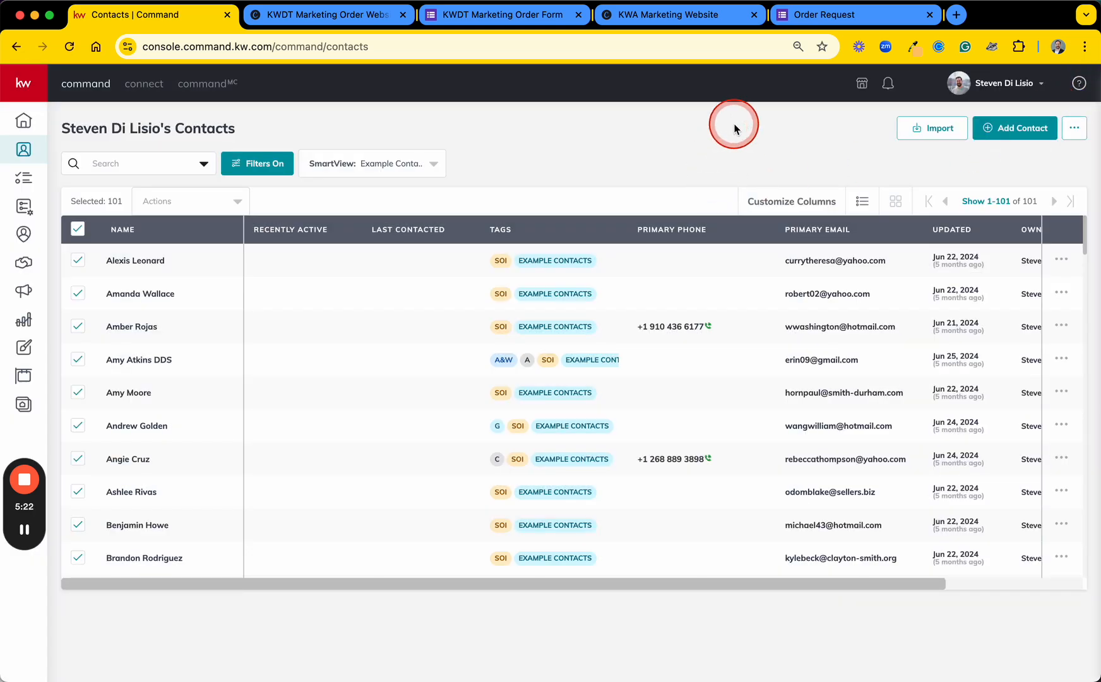
pyautogui.click(77, 231)
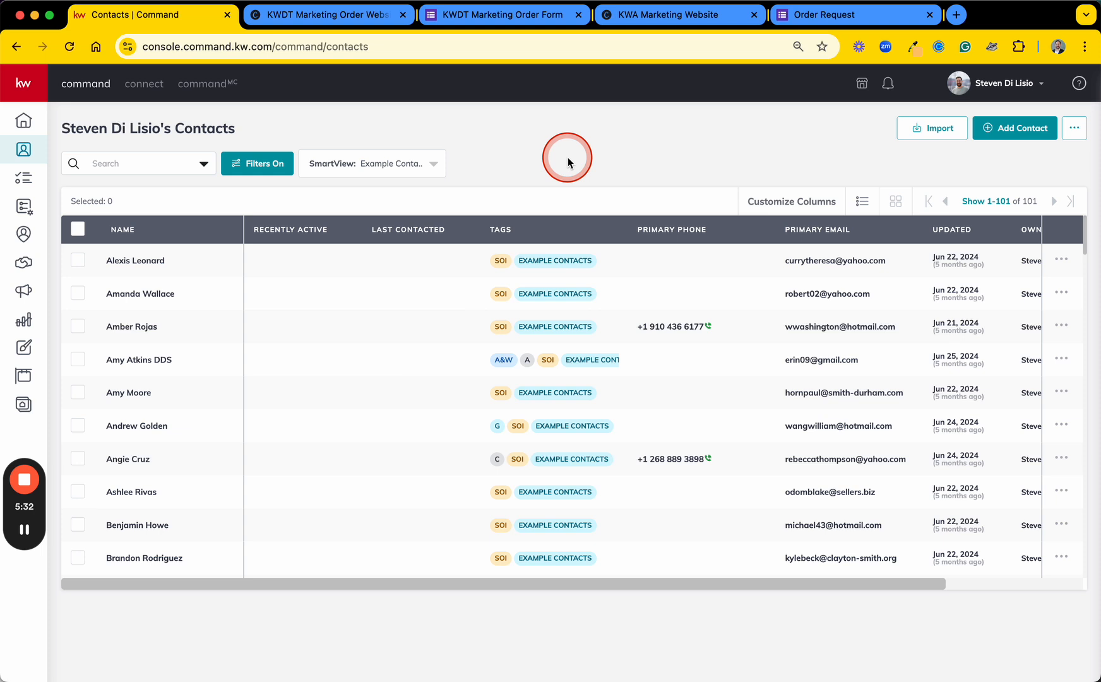
# Step: Open the first listed contact for editing and expand the additional contact information to inspect the primary address
pyautogui.click(144, 261)
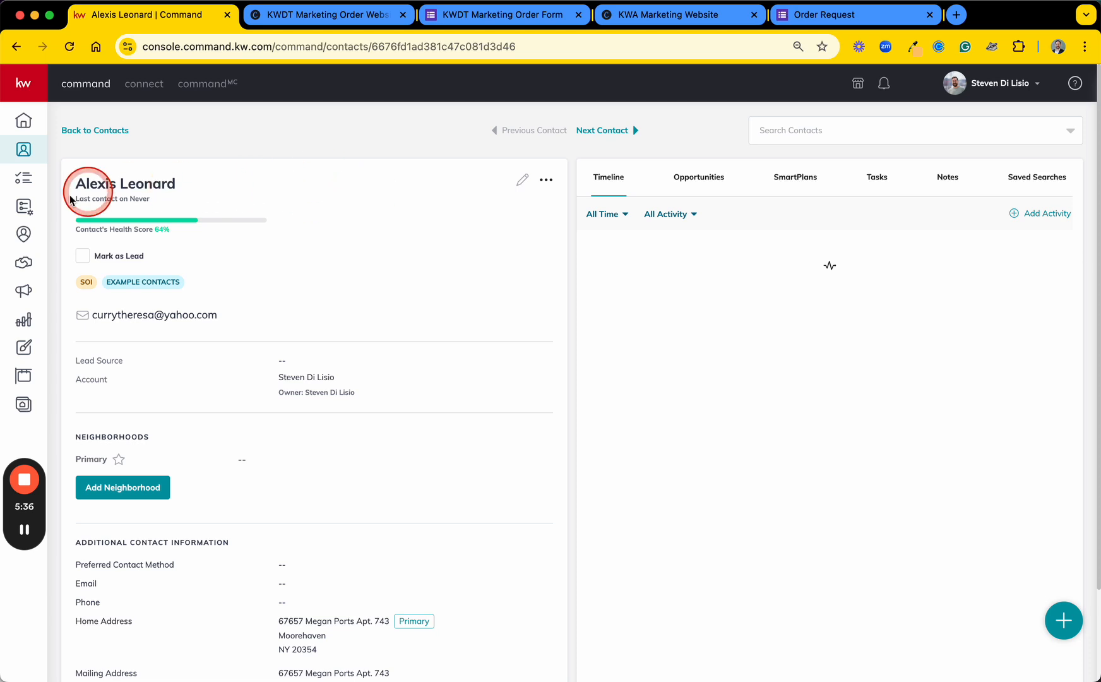
pyautogui.click(524, 182)
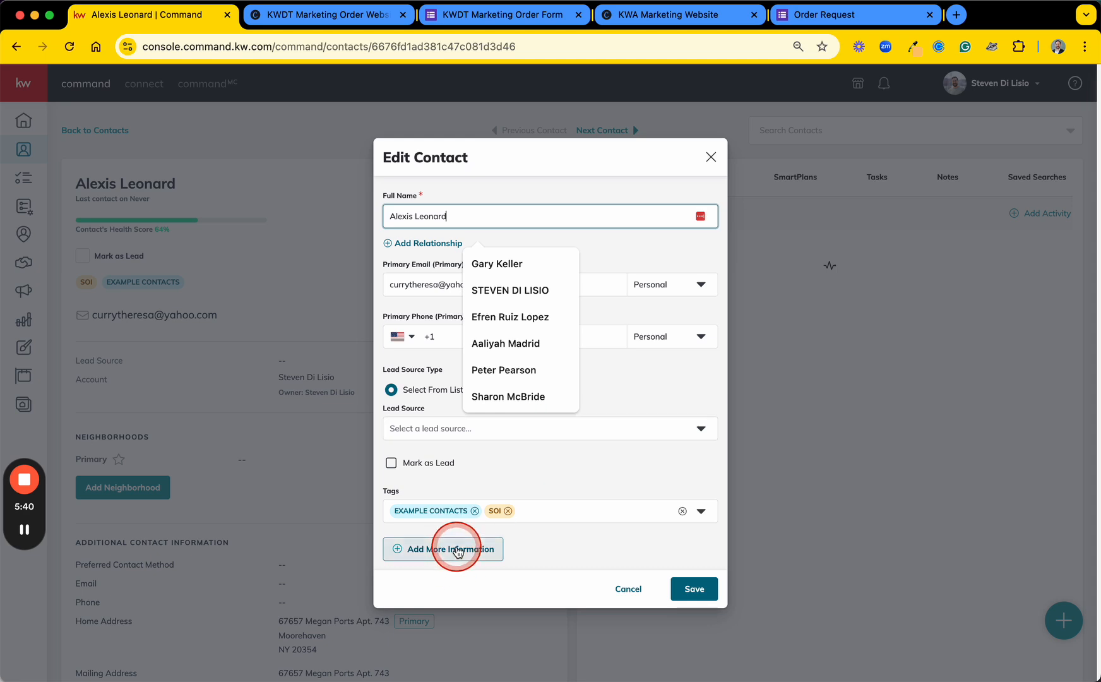
pyautogui.click(458, 549)
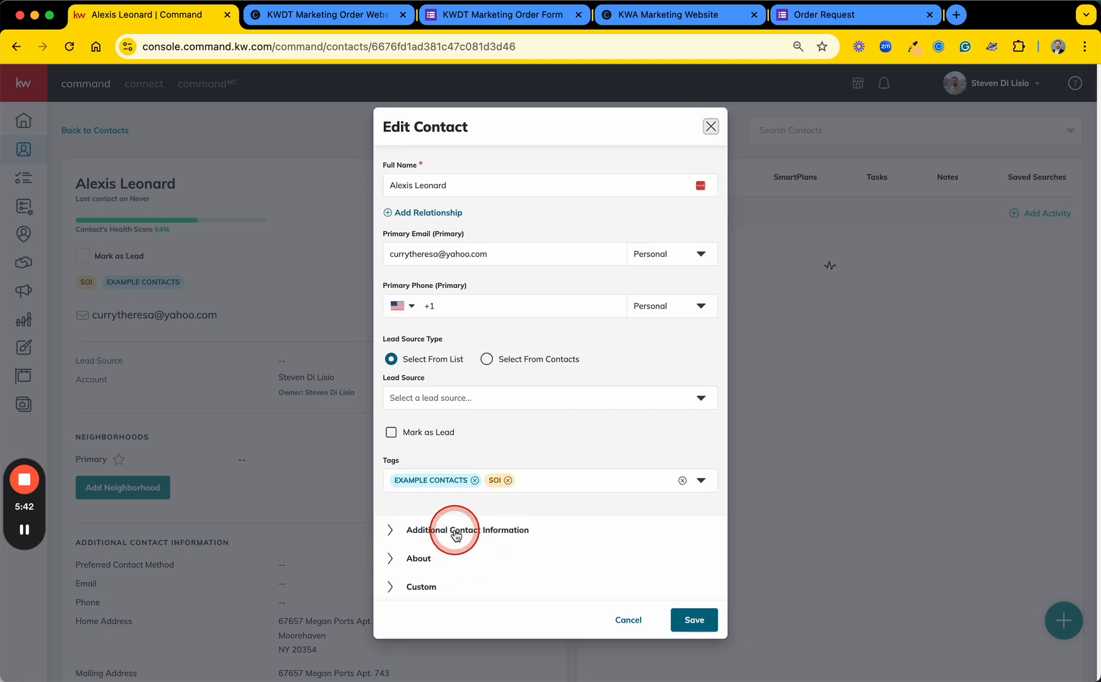
pyautogui.click(456, 535)
pyautogui.scroll(-5, 458, 524)
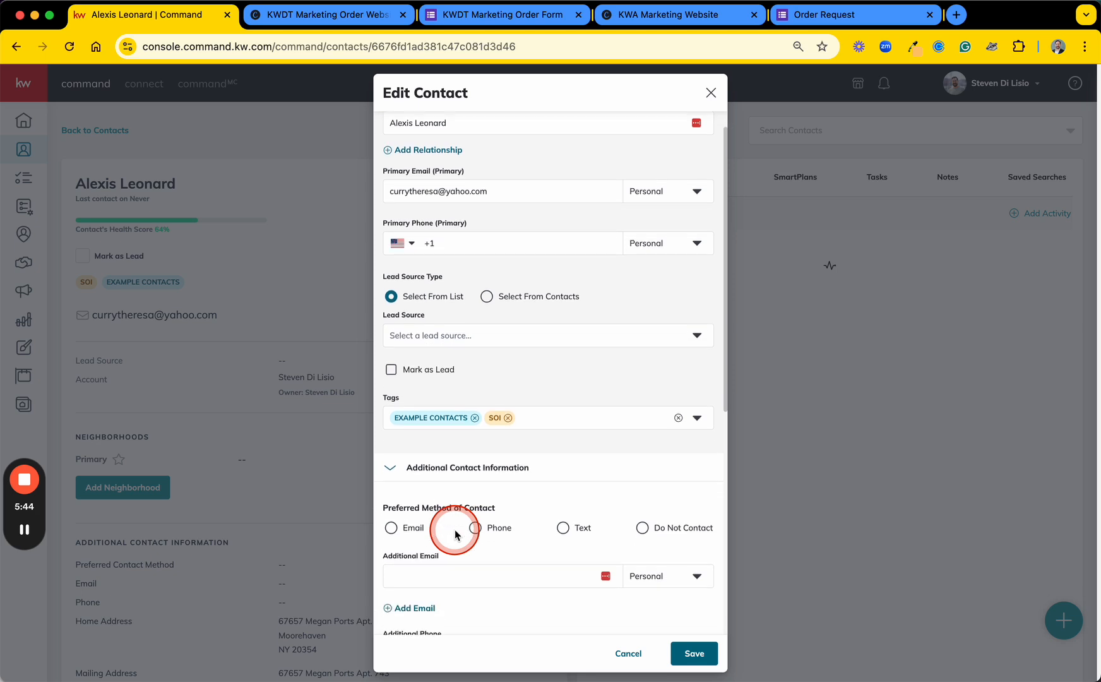
pyautogui.click(475, 494)
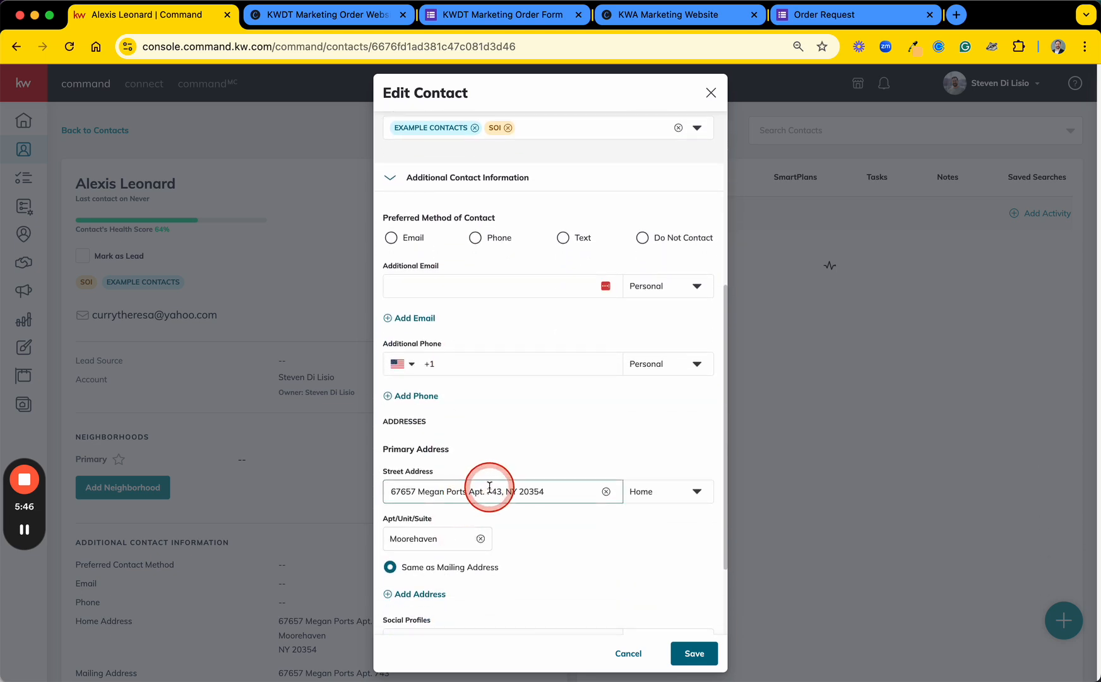
pyautogui.click(553, 492)
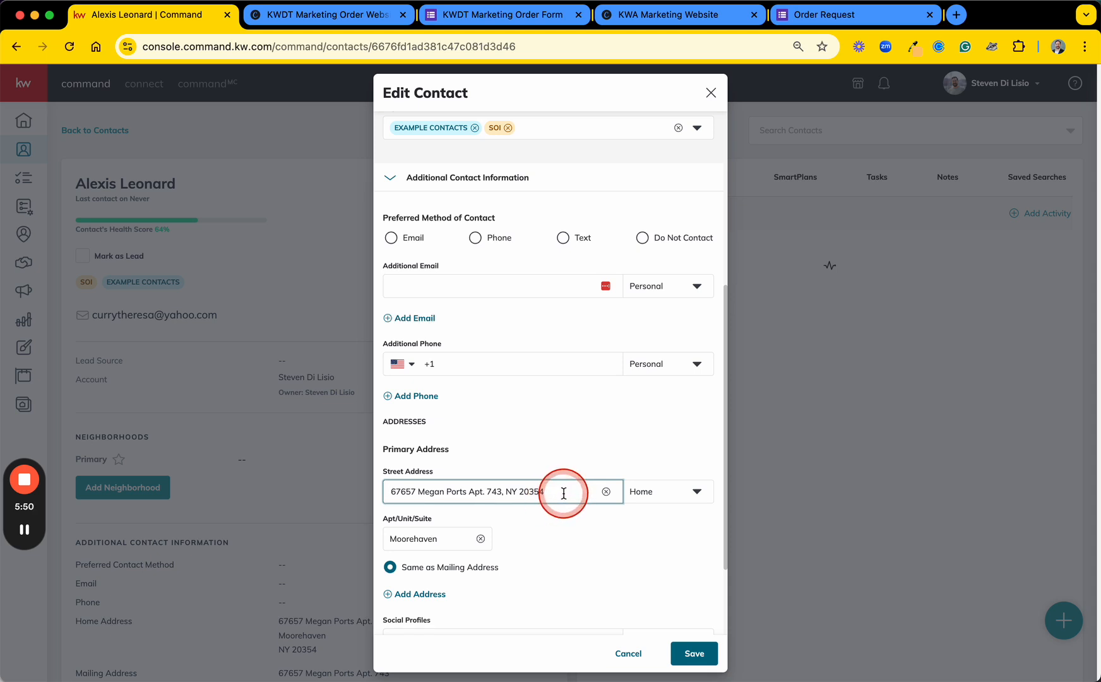
pyautogui.click(572, 528)
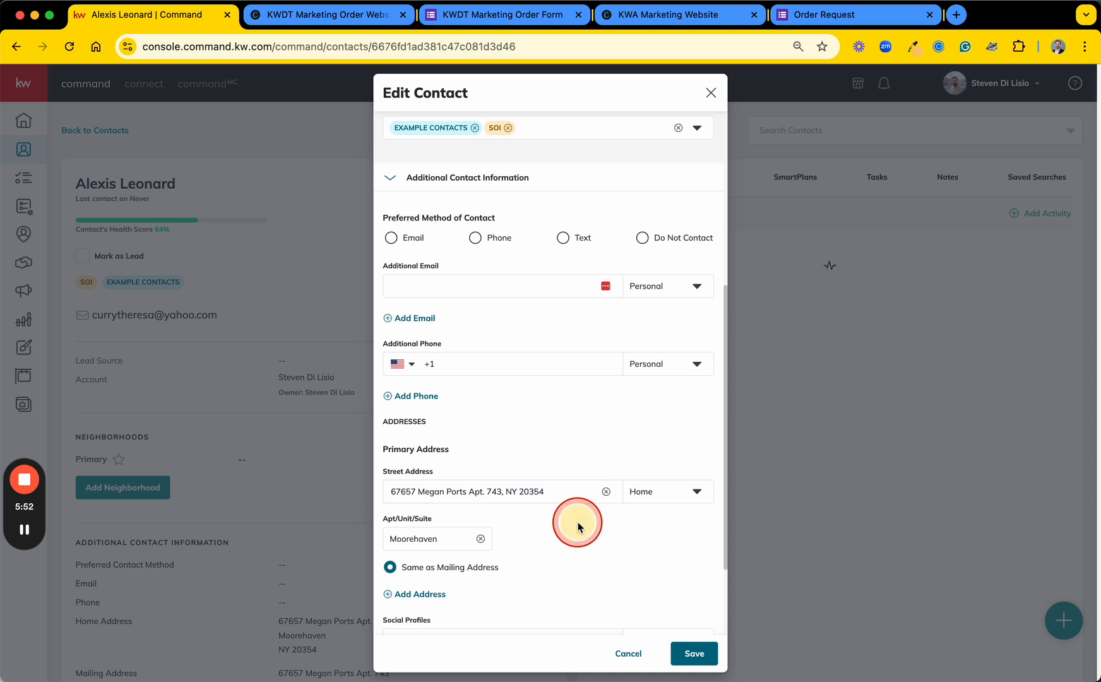
pyautogui.scroll(-4, 572, 526)
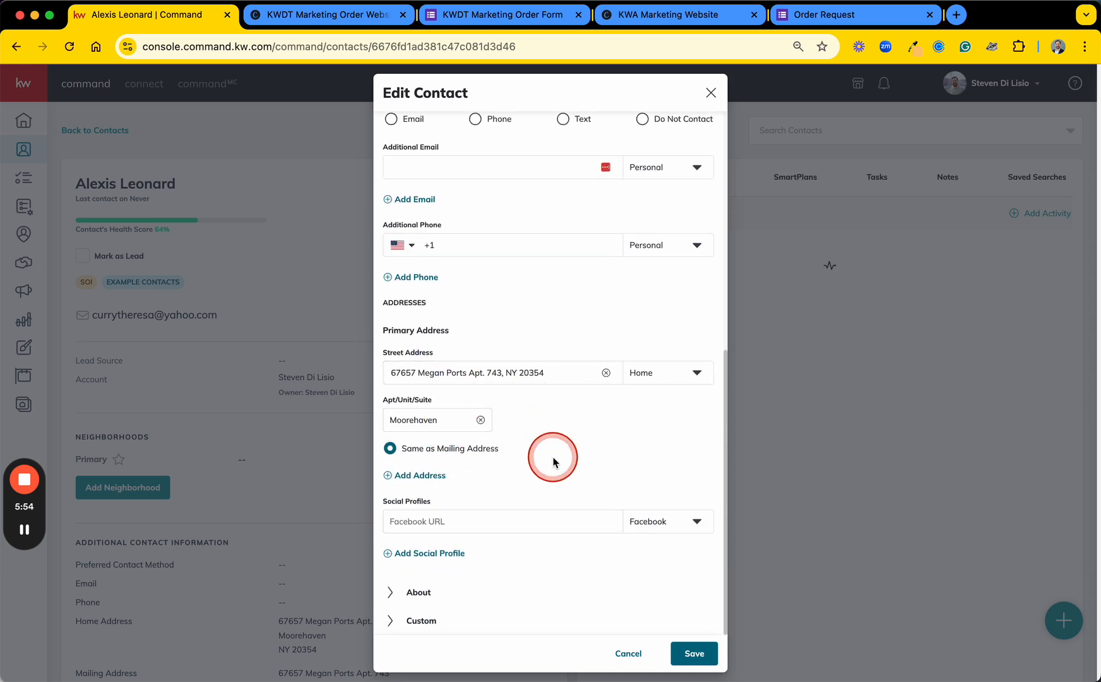
# Step: Replace the contact's primary street address with the first suggested match for the new address and save the contact
pyautogui.click(535, 370)
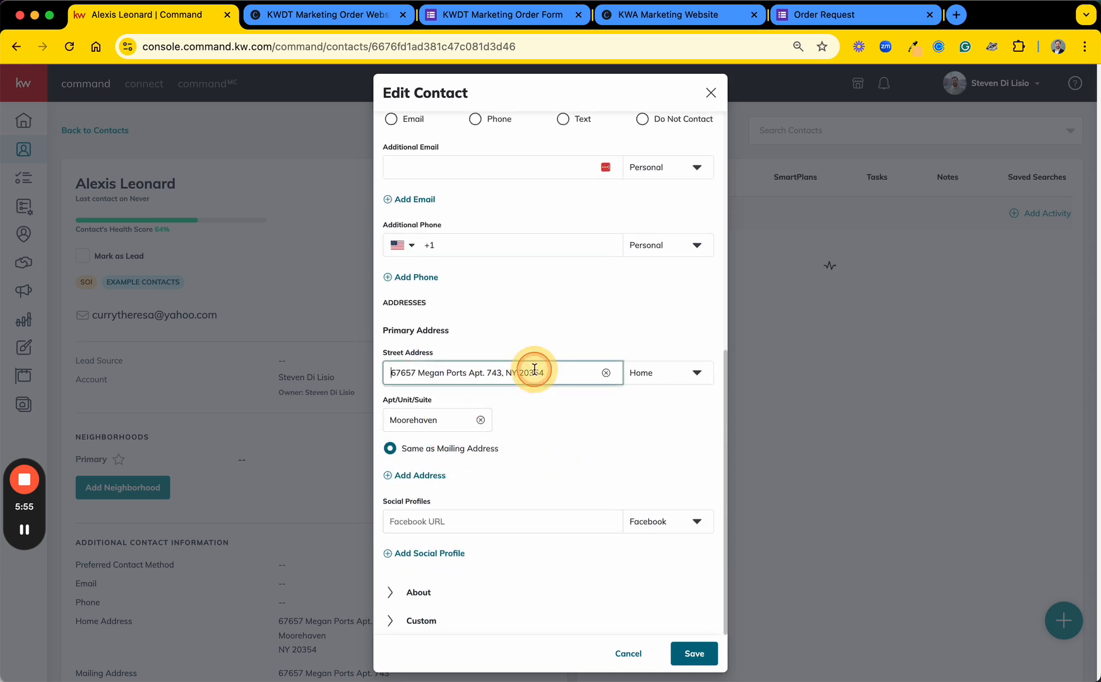
pyautogui.click(606, 373)
pyautogui.write('180')
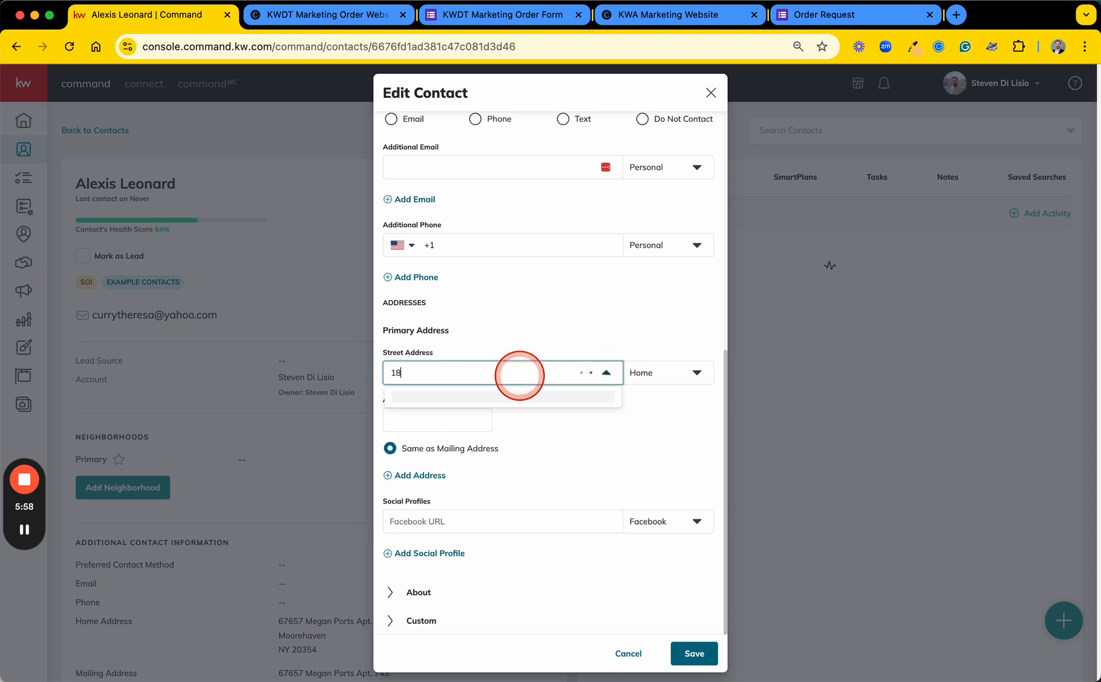
pyautogui.press('BackSpace')
pyautogui.press('BackSpace')
pyautogui.write('80')
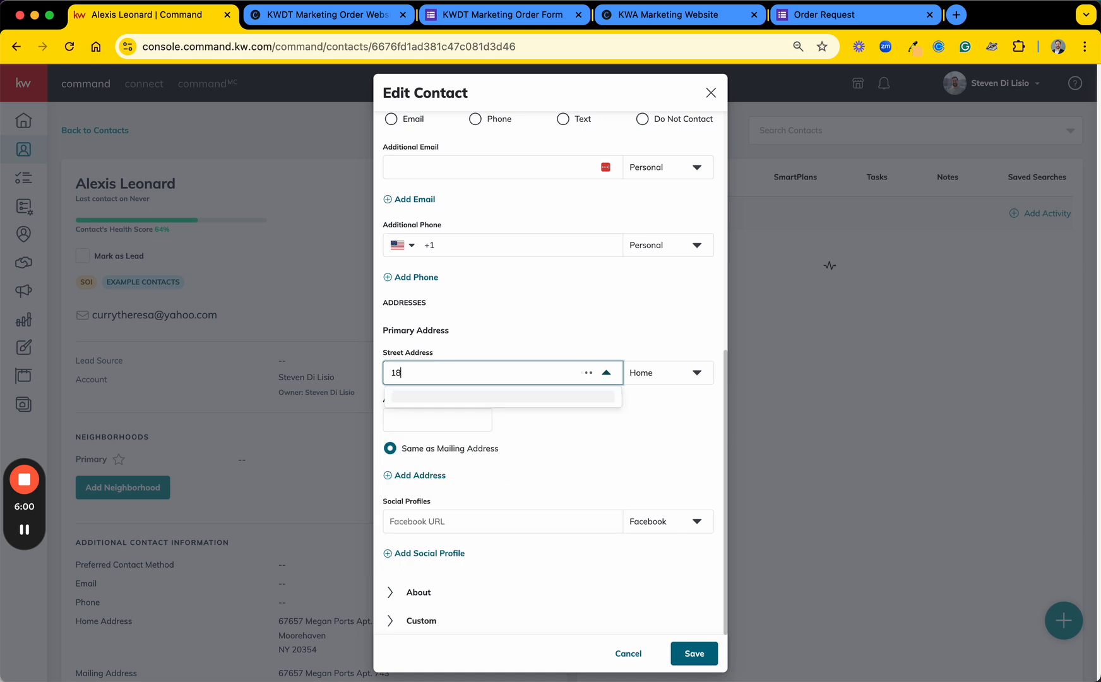
pyautogui.press('BackSpace')
pyautogui.press('BackSpace')
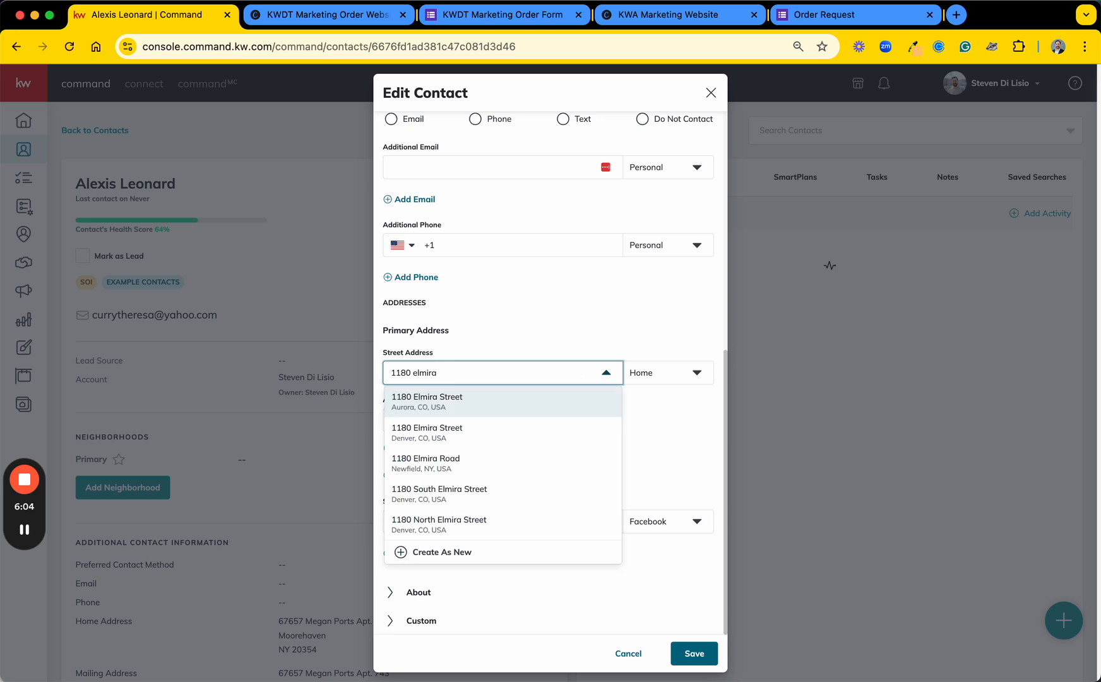
pyautogui.click(518, 405)
pyautogui.click(617, 431)
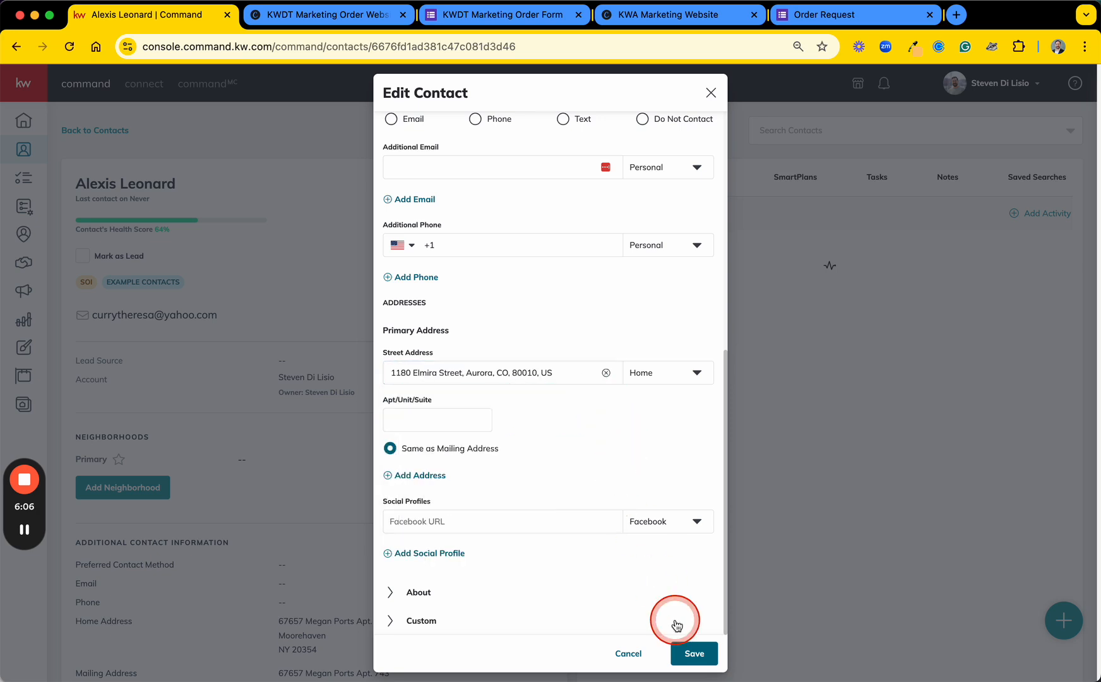
pyautogui.click(694, 653)
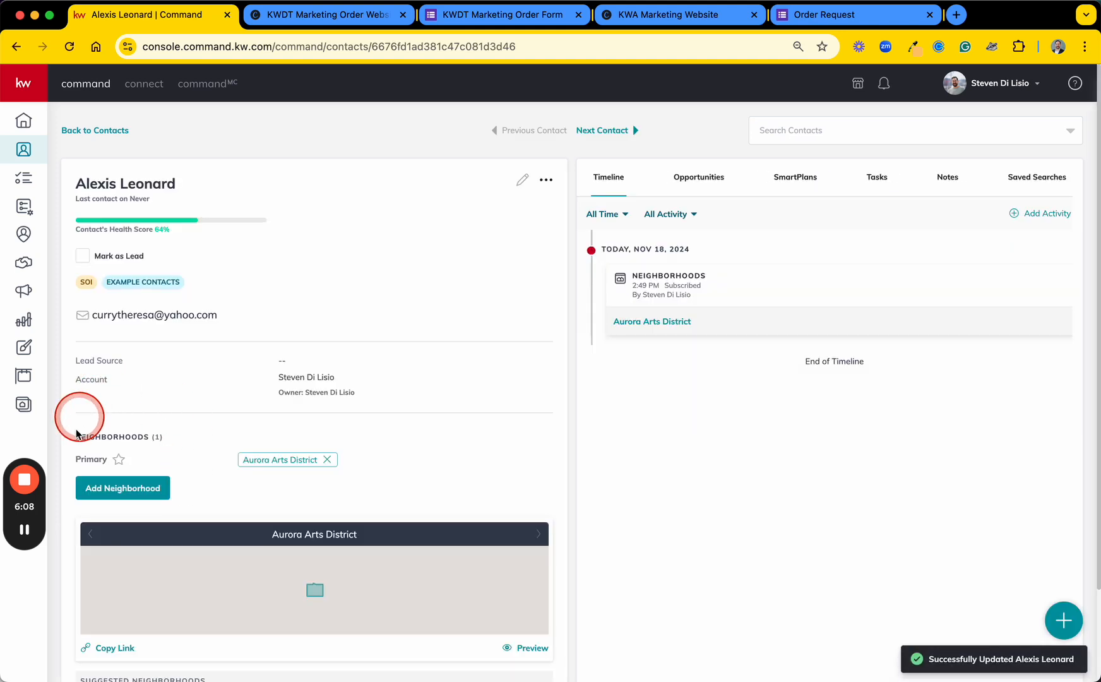
# Step: Examine the contact's primary neighborhood, its map and the suggested neighborhoods
pyautogui.scroll(-3, 101, 432)
pyautogui.moveTo(74, 349); pyautogui.dragTo(402, 357)
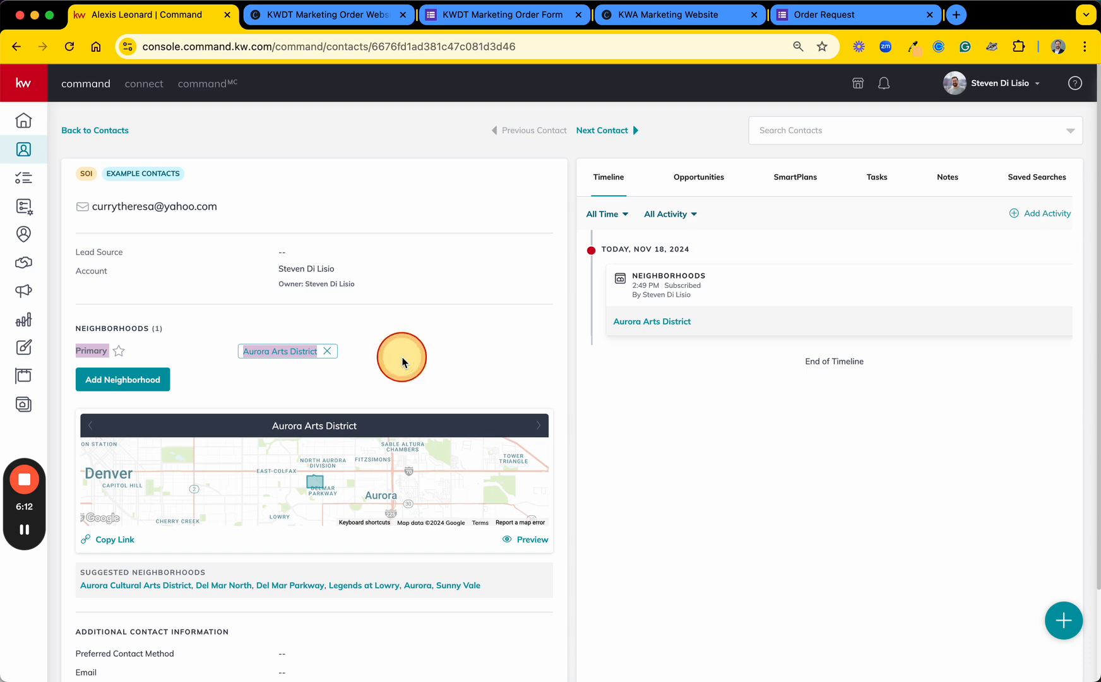
pyautogui.click(403, 357)
pyautogui.scroll(-3, 209, 337)
pyautogui.scroll(5, 209, 336)
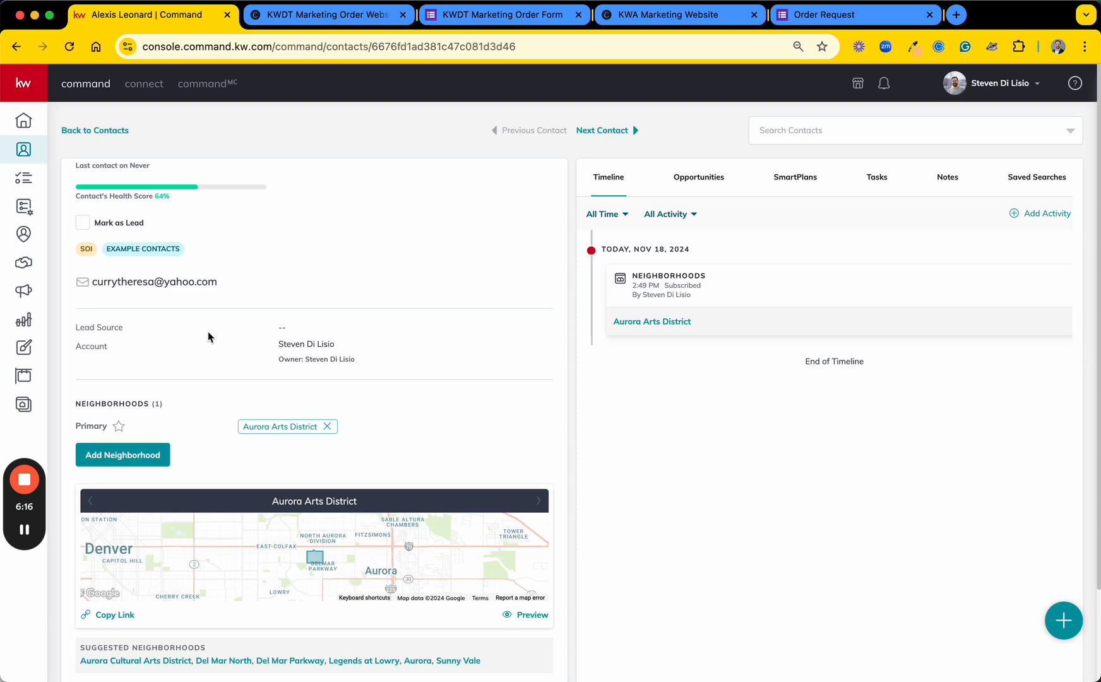
pyautogui.scroll(1, 178, 448)
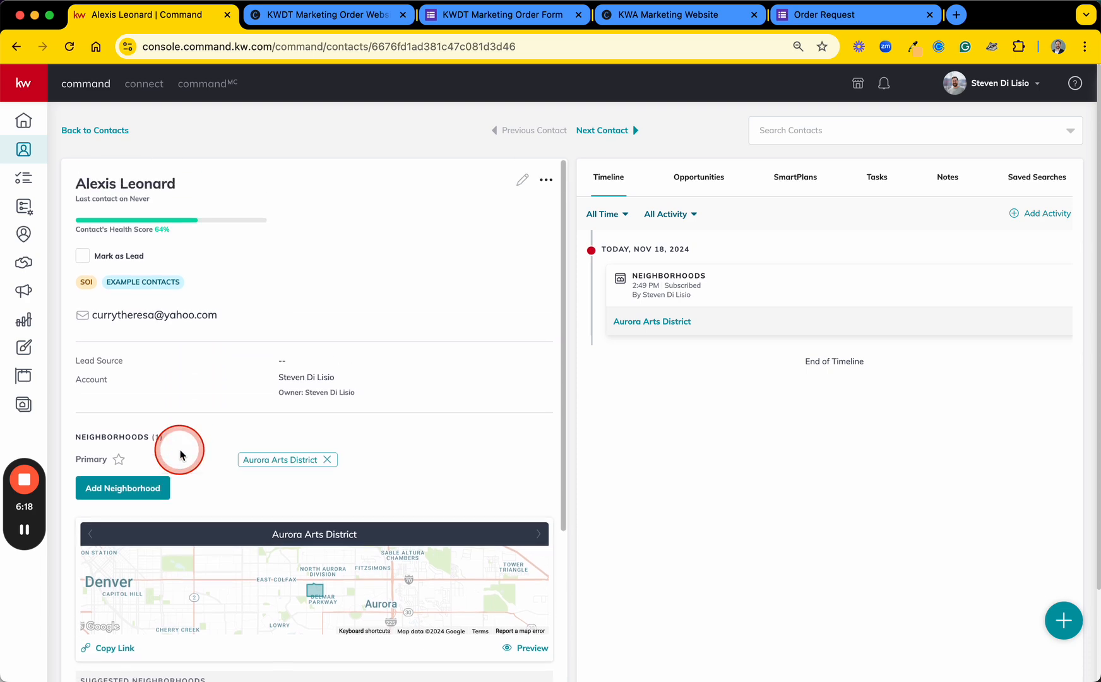
# Step: Clear the primary street address in the contact's additional contact information and save the contact
pyautogui.click(523, 184)
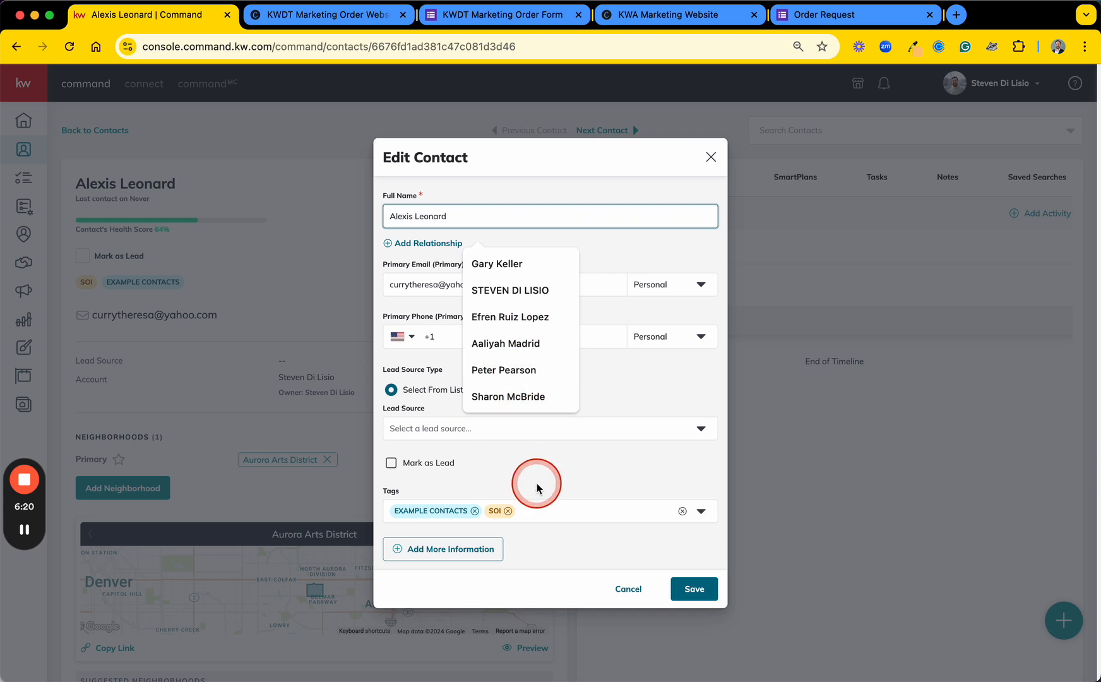
pyautogui.click(442, 562)
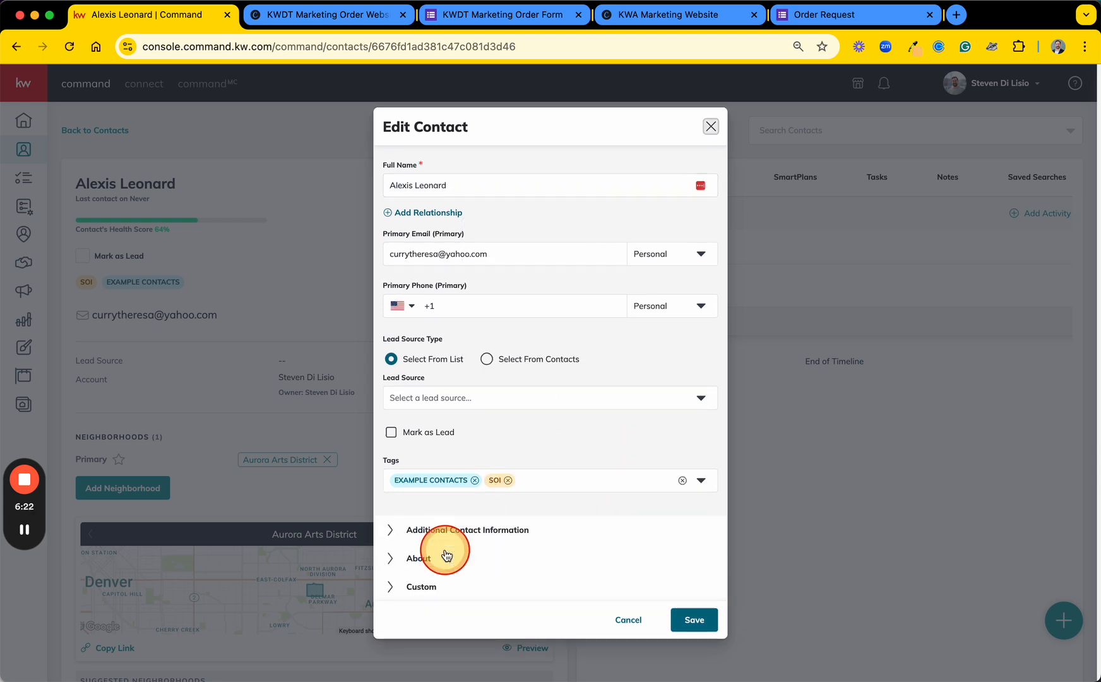
pyautogui.click(417, 533)
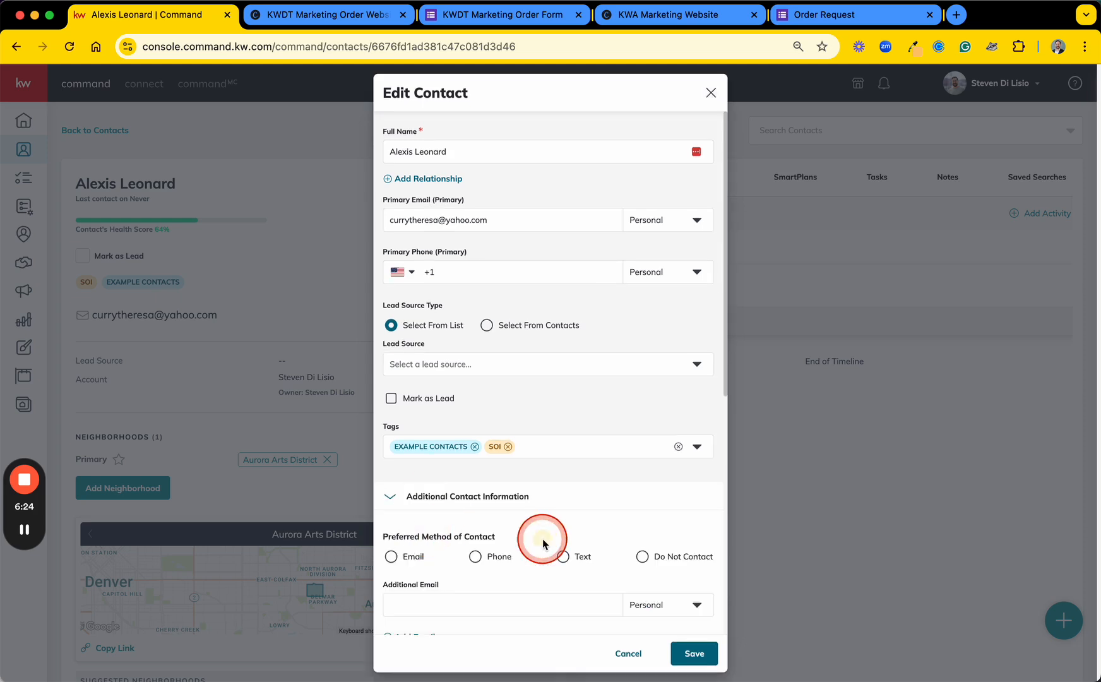
pyautogui.scroll(-10, 543, 537)
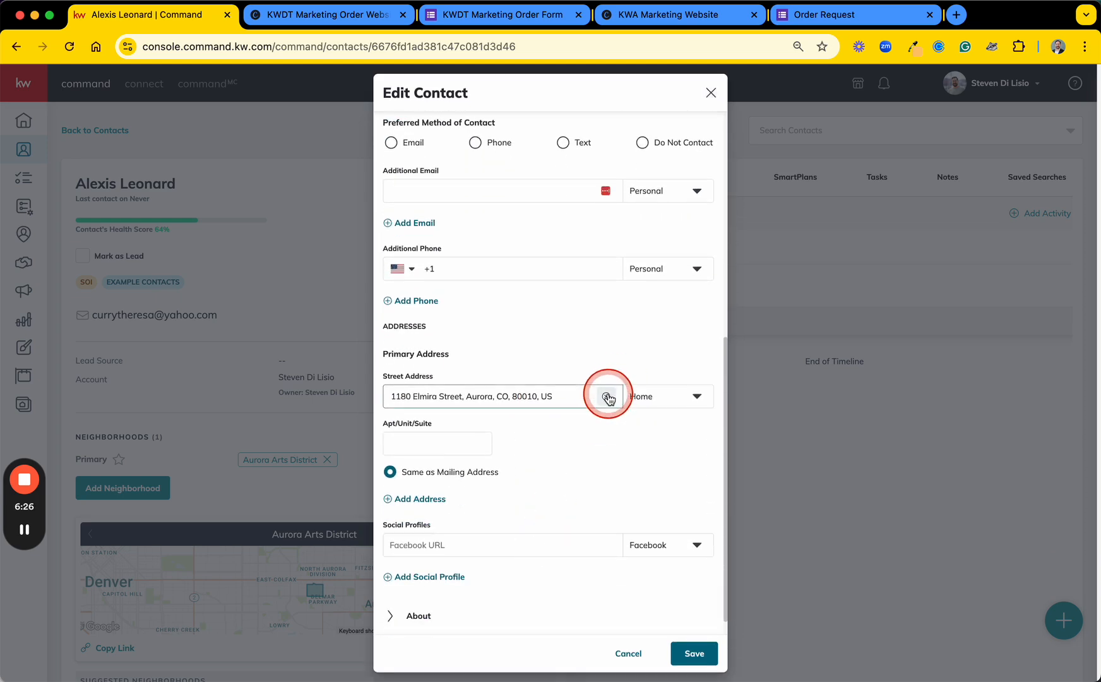
pyautogui.click(608, 398)
pyautogui.click(693, 653)
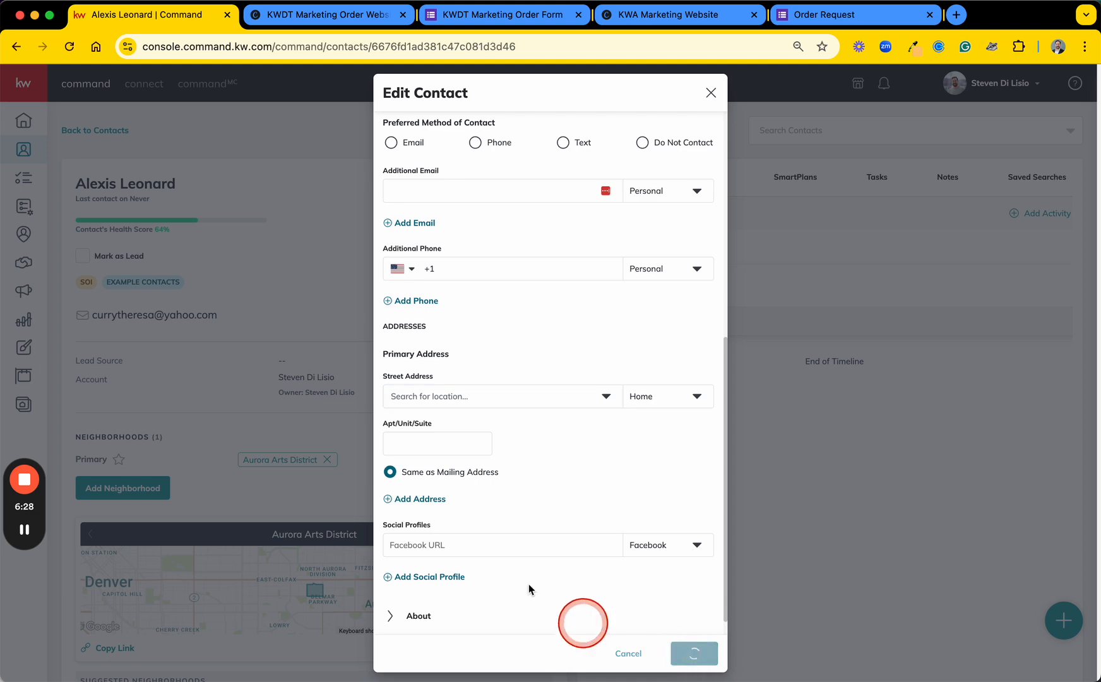
# Step: Open the neighborhood search for adding a neighborhood to the contact manually, leaving it empty
pyautogui.scroll(-3, 405, 464)
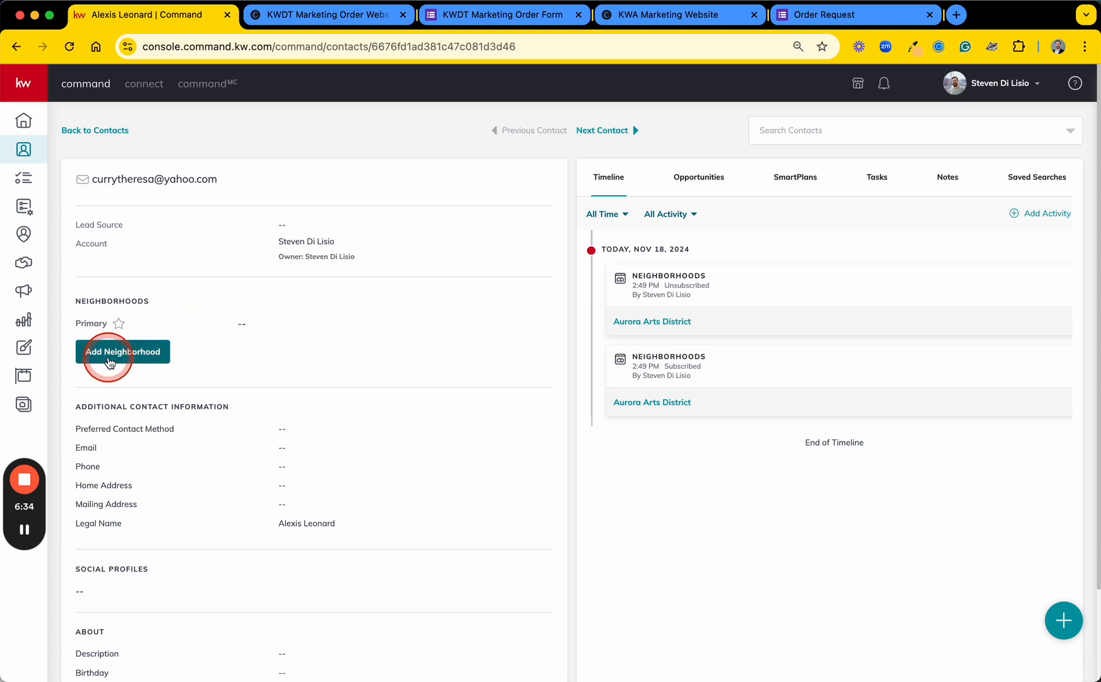
pyautogui.click(114, 358)
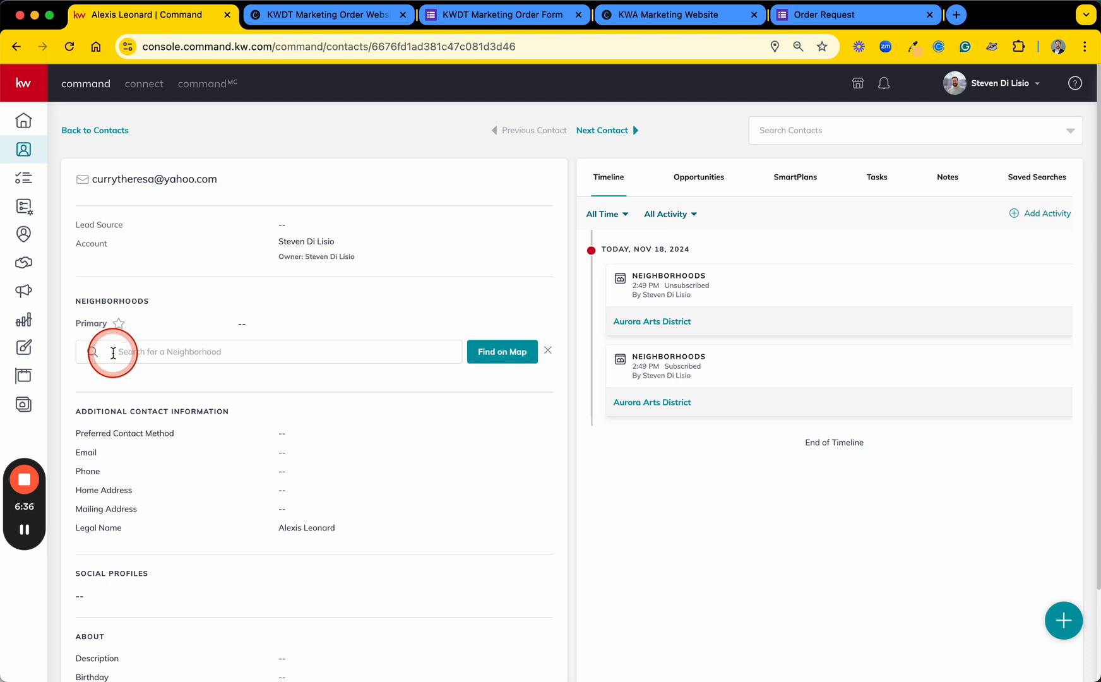
pyautogui.click(131, 354)
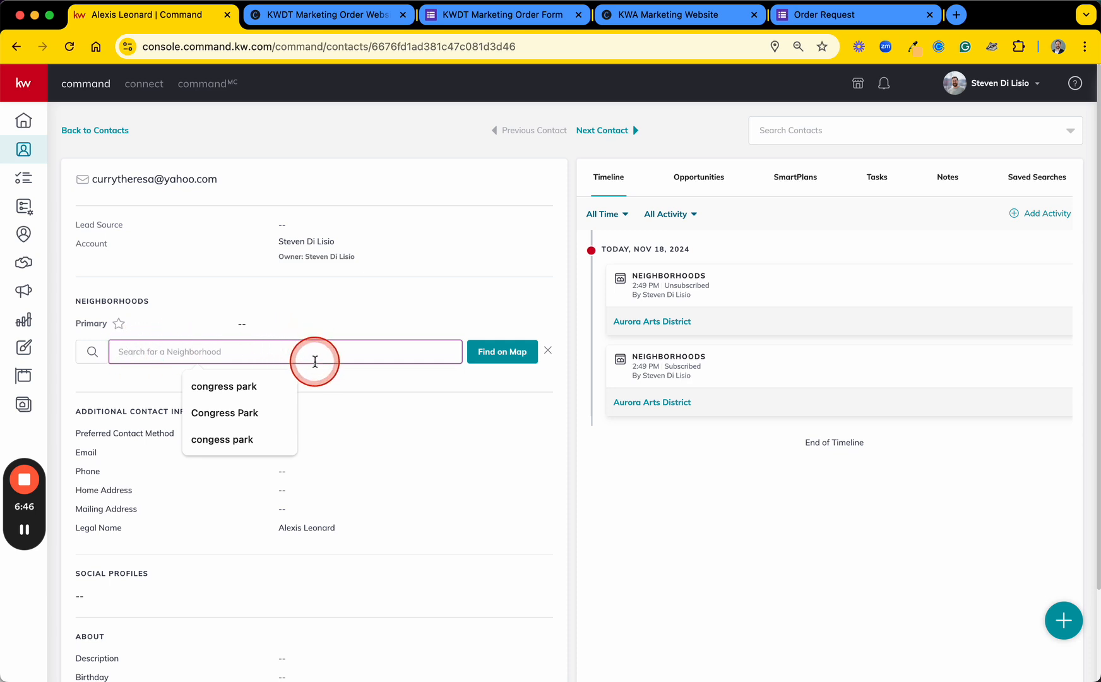
pyautogui.click(358, 387)
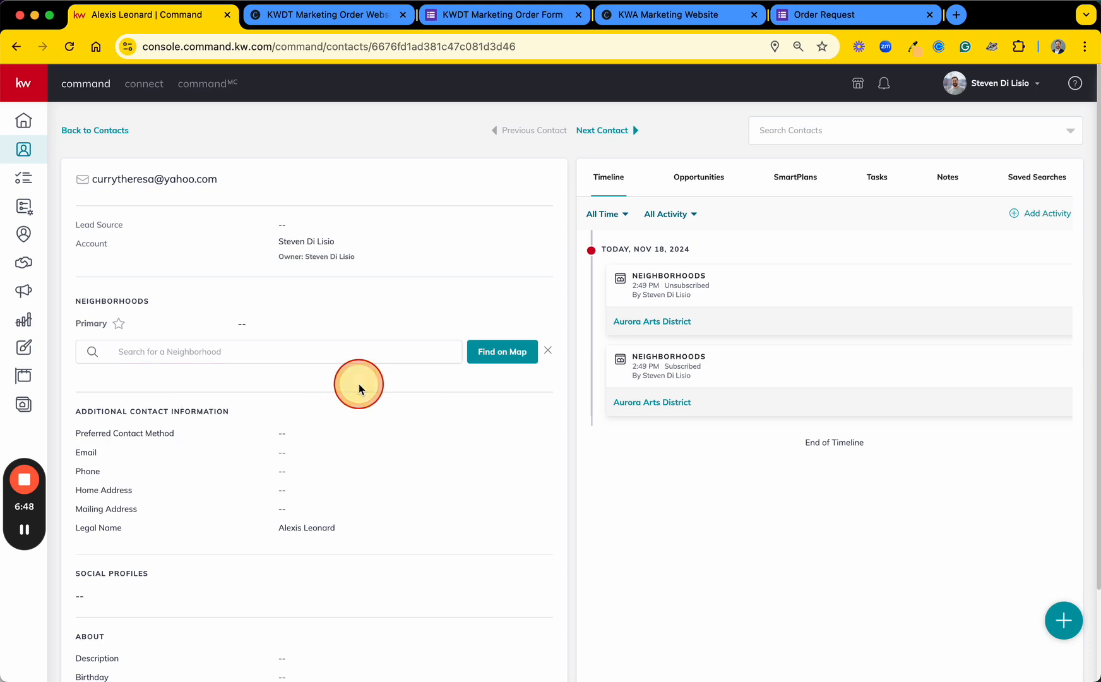
# Step: Open the neighborhood map for the contact, locate Sunnyside northwest of central Denver and select it
pyautogui.click(497, 358)
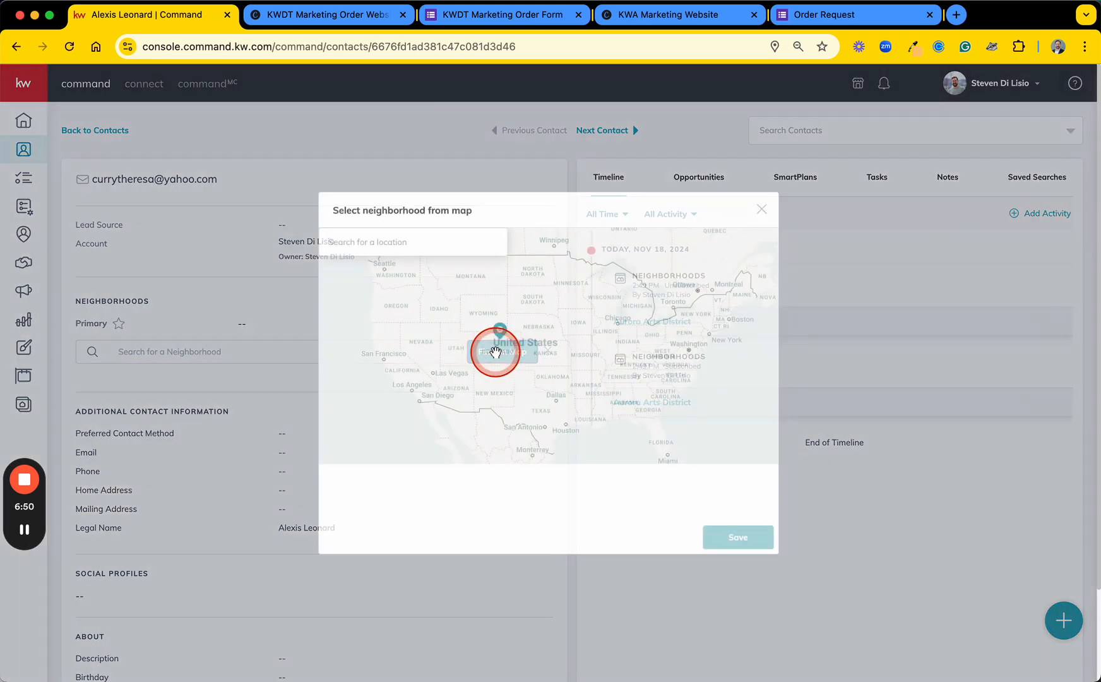
pyautogui.click(758, 414)
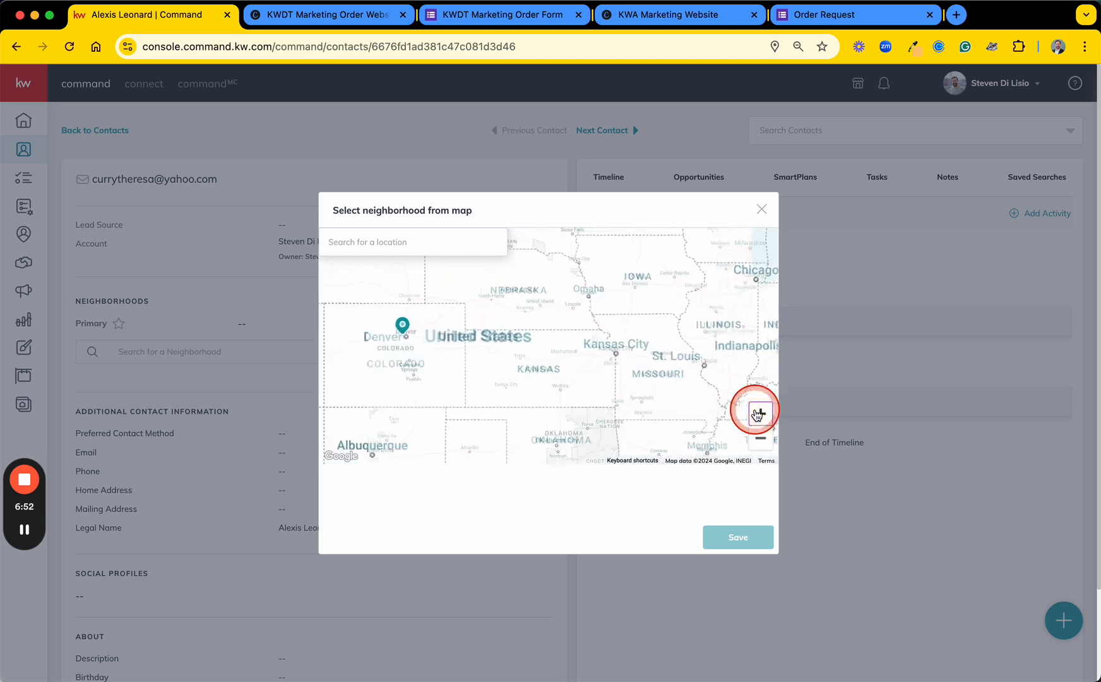
pyautogui.moveTo(420, 371); pyautogui.dragTo(644, 382)
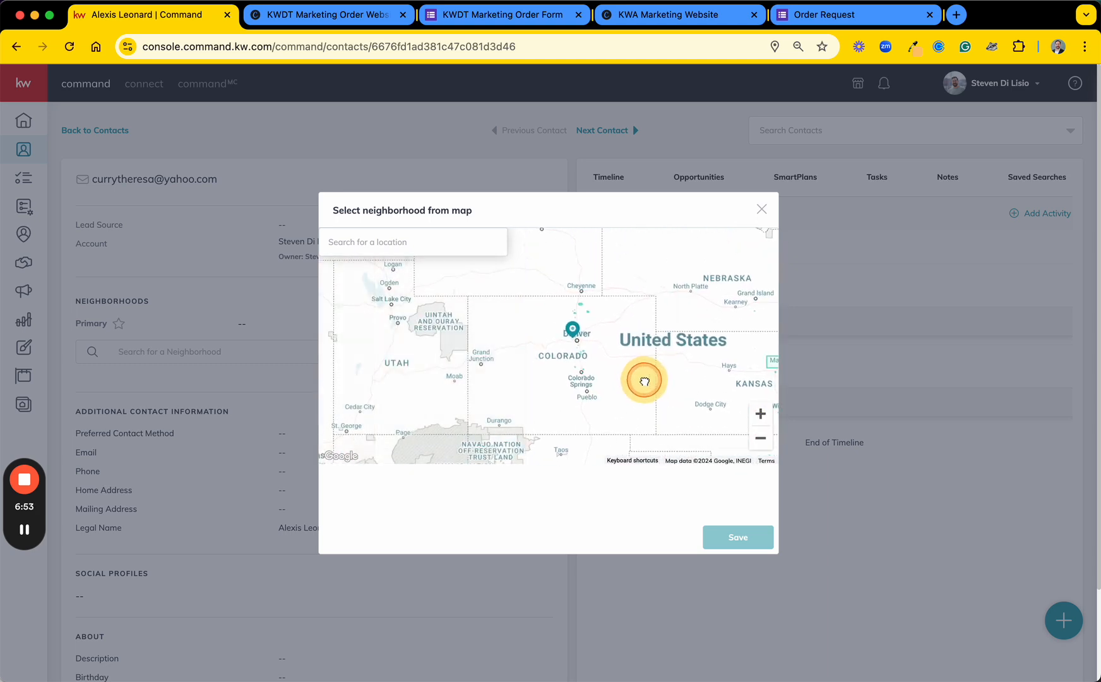
pyautogui.click(758, 419)
pyautogui.click(759, 418)
pyautogui.moveTo(747, 307); pyautogui.dragTo(629, 356)
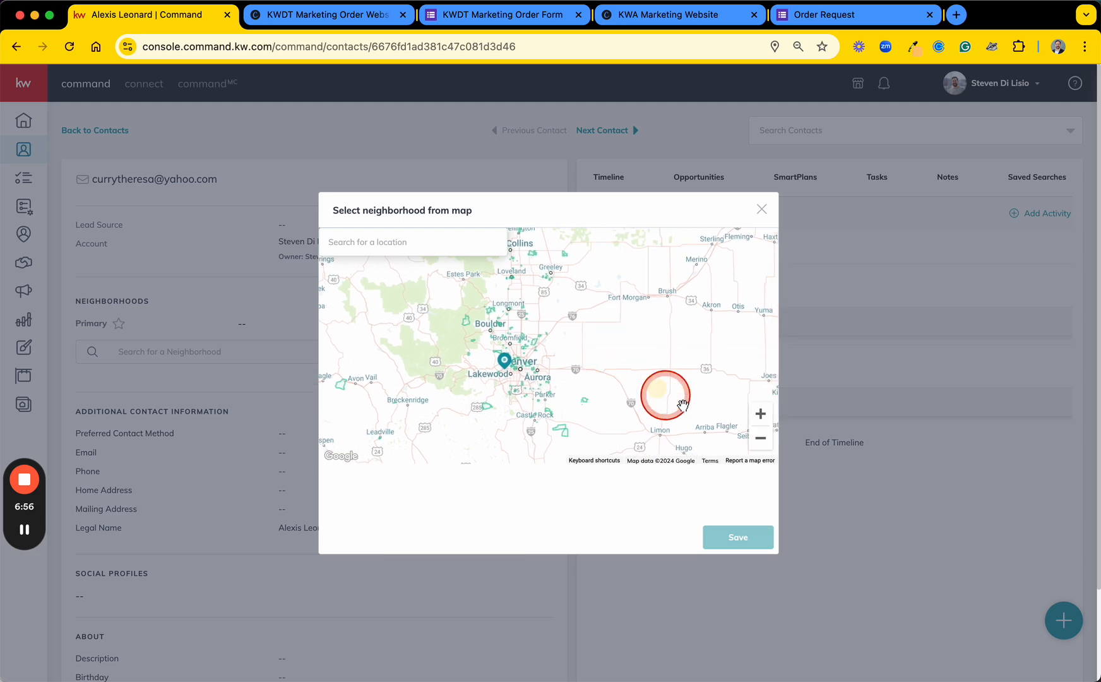
pyautogui.click(761, 414)
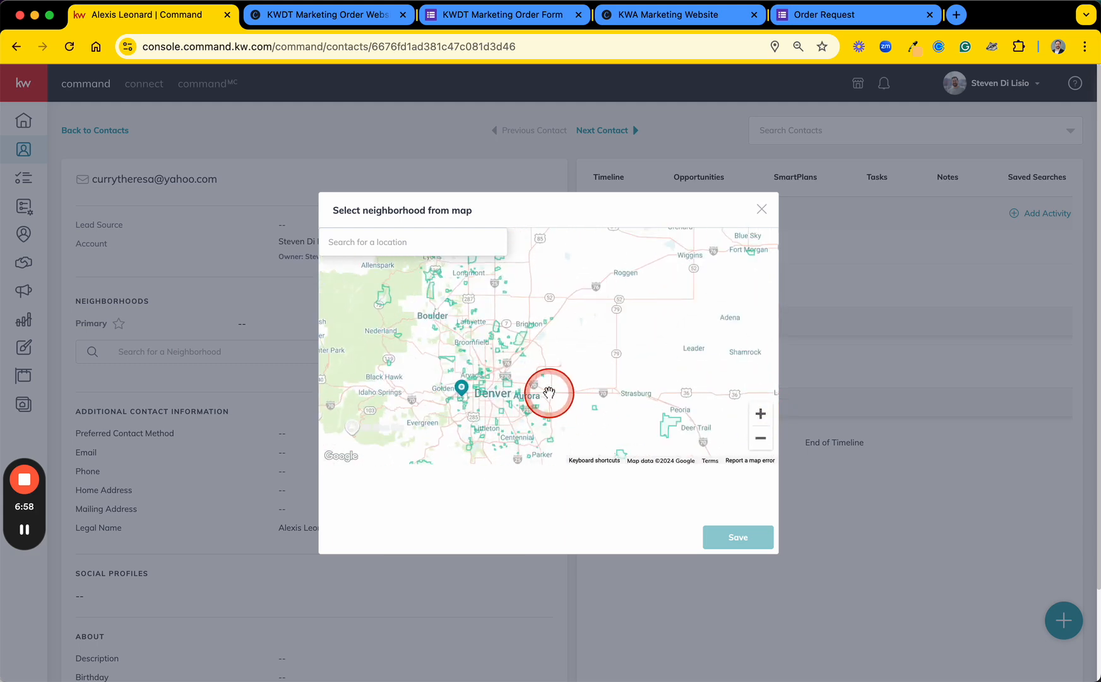
pyautogui.moveTo(548, 392); pyautogui.dragTo(587, 333)
pyautogui.click(760, 415)
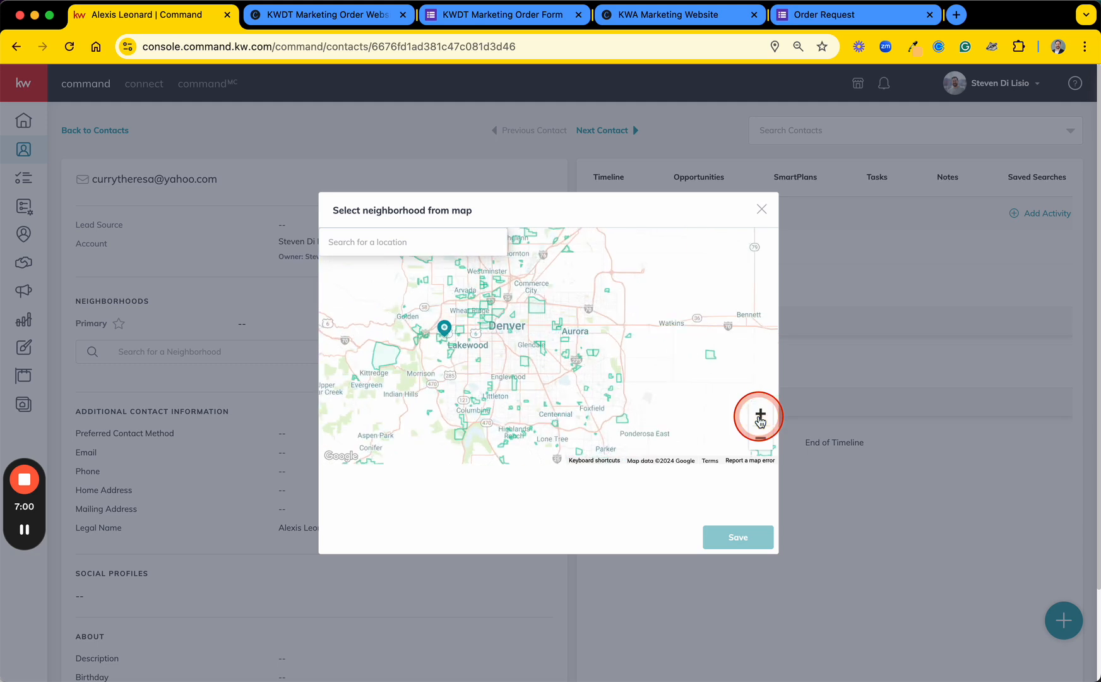
pyautogui.moveTo(508, 367); pyautogui.dragTo(557, 399)
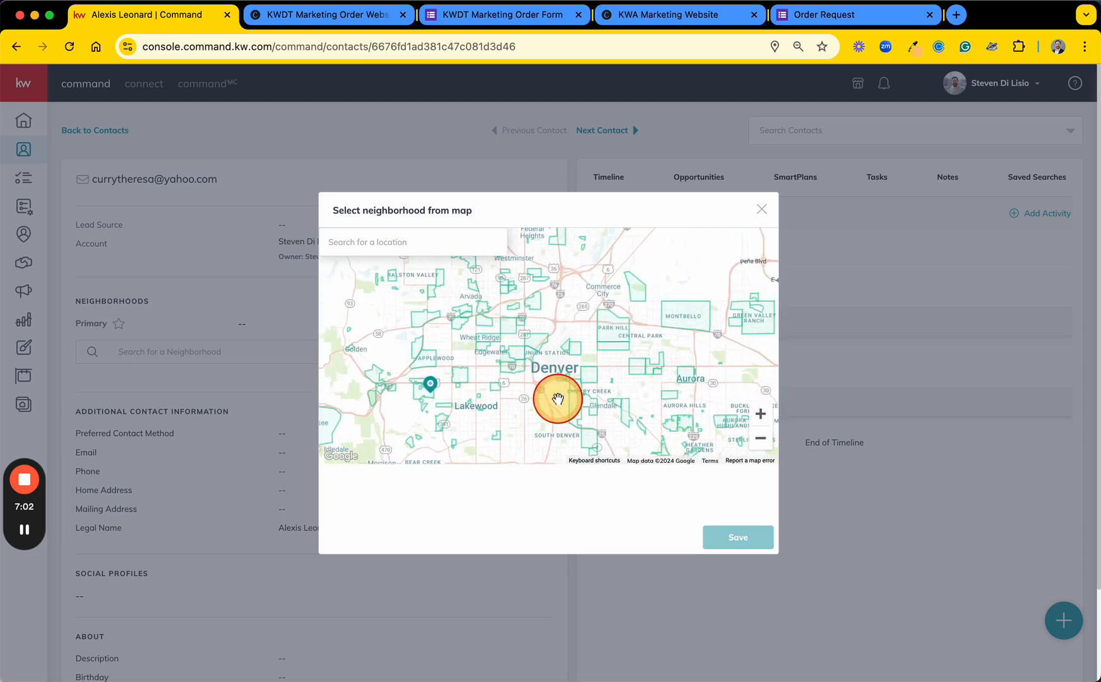
pyautogui.click(761, 414)
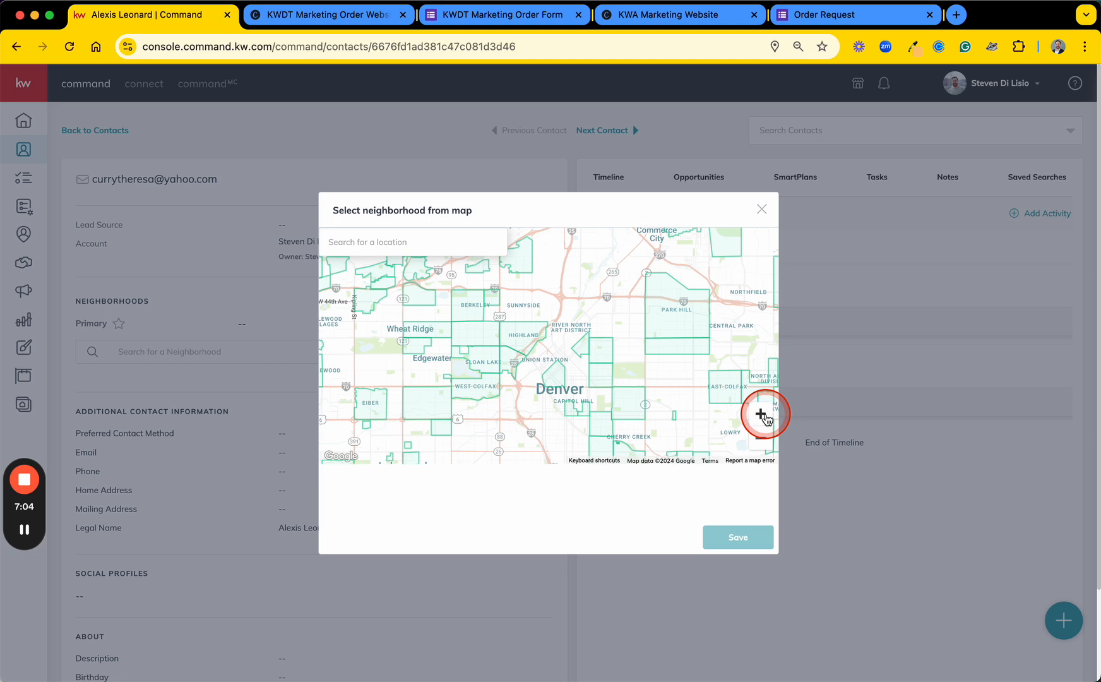
pyautogui.click(764, 415)
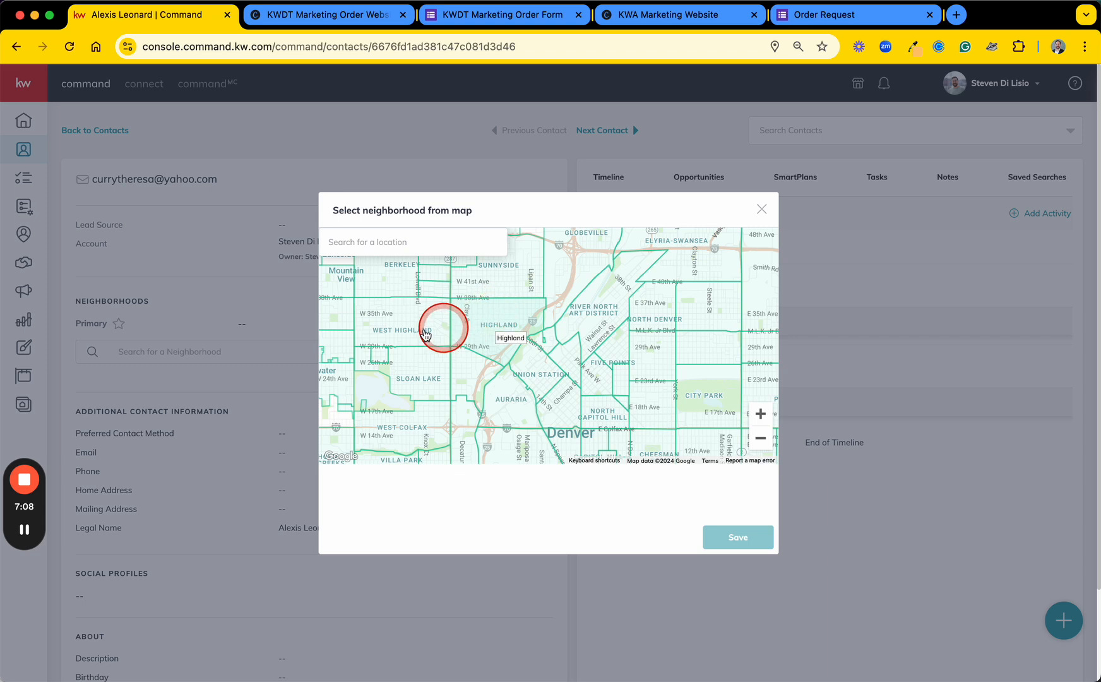
pyautogui.moveTo(401, 330); pyautogui.dragTo(460, 378)
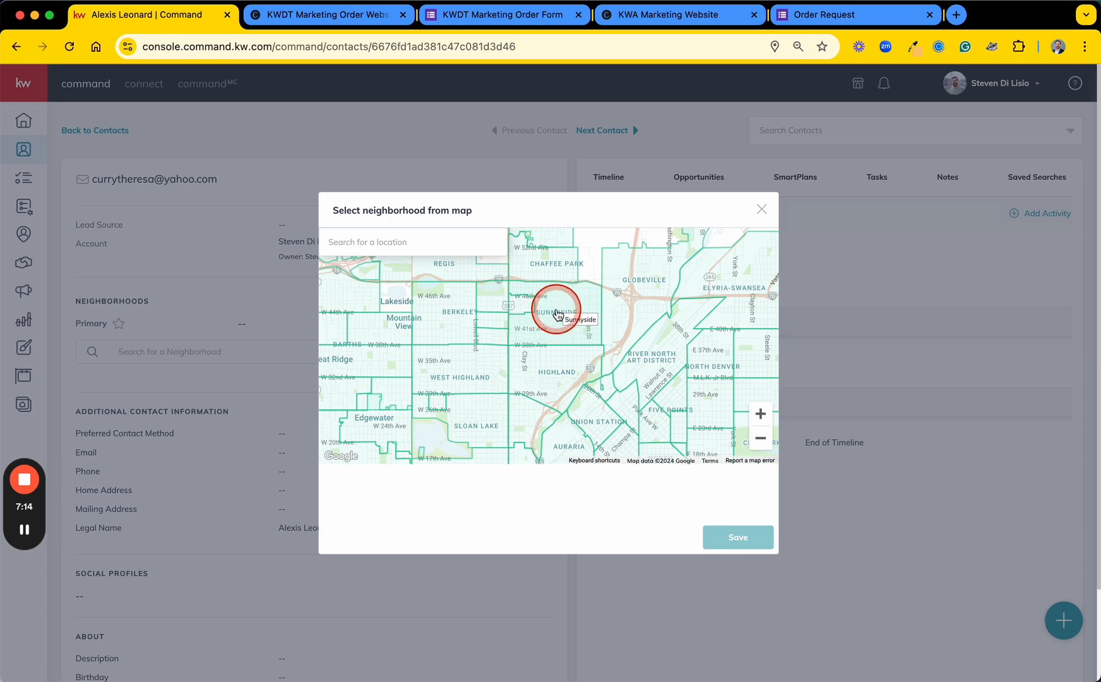
pyautogui.click(558, 314)
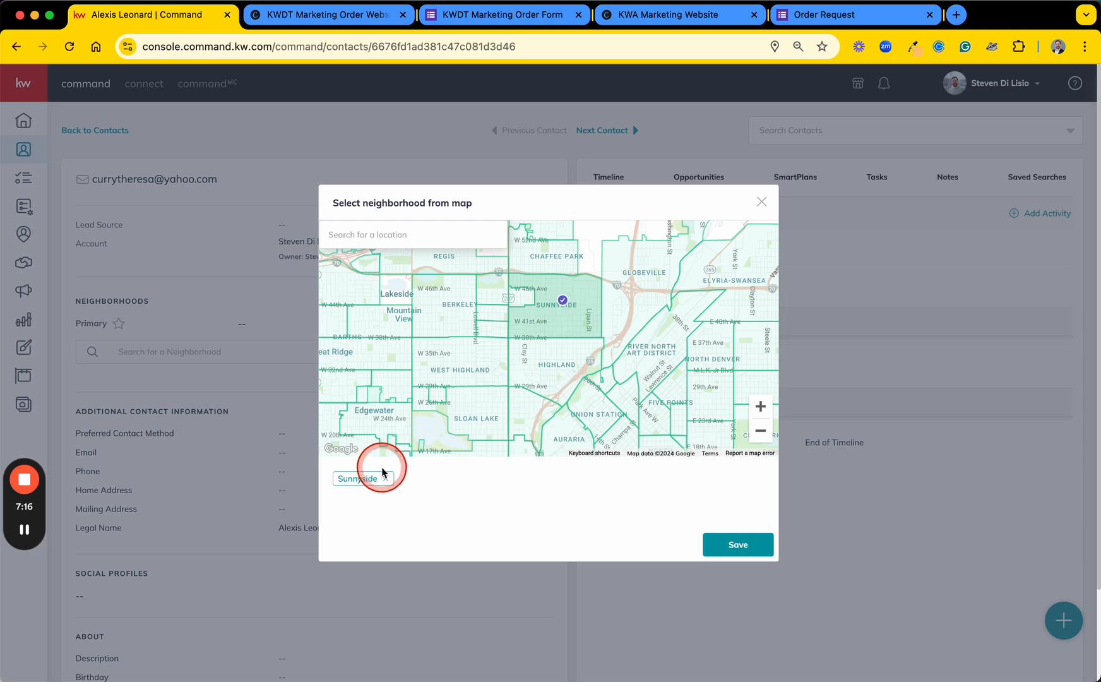
# Step: Add Sunnyside Northwest, Rocky Mountain Lake, Harkness Heights and Skinner to the map selection and save the neighborhoods
pyautogui.click(522, 300)
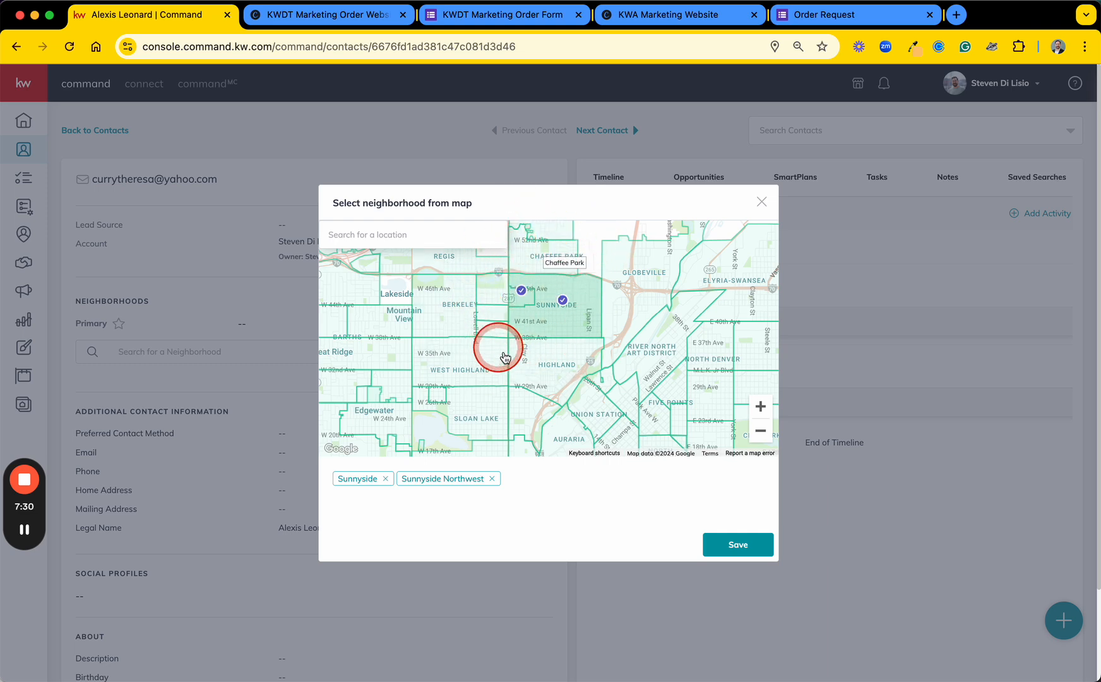
pyautogui.click(492, 290)
pyautogui.click(491, 319)
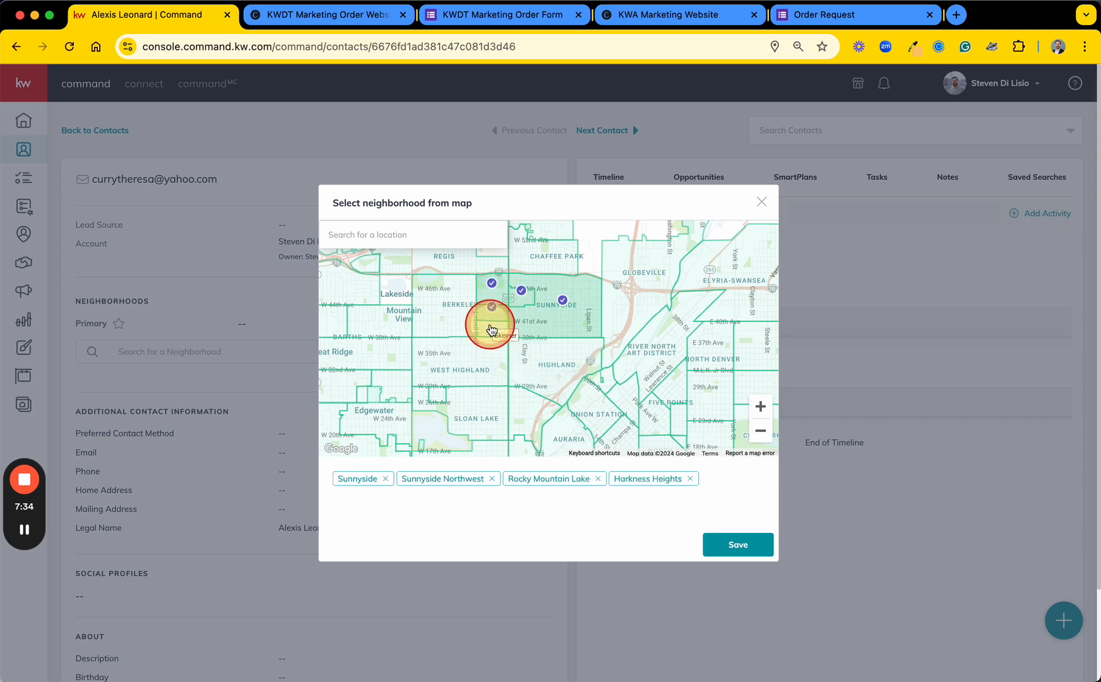
pyautogui.click(491, 328)
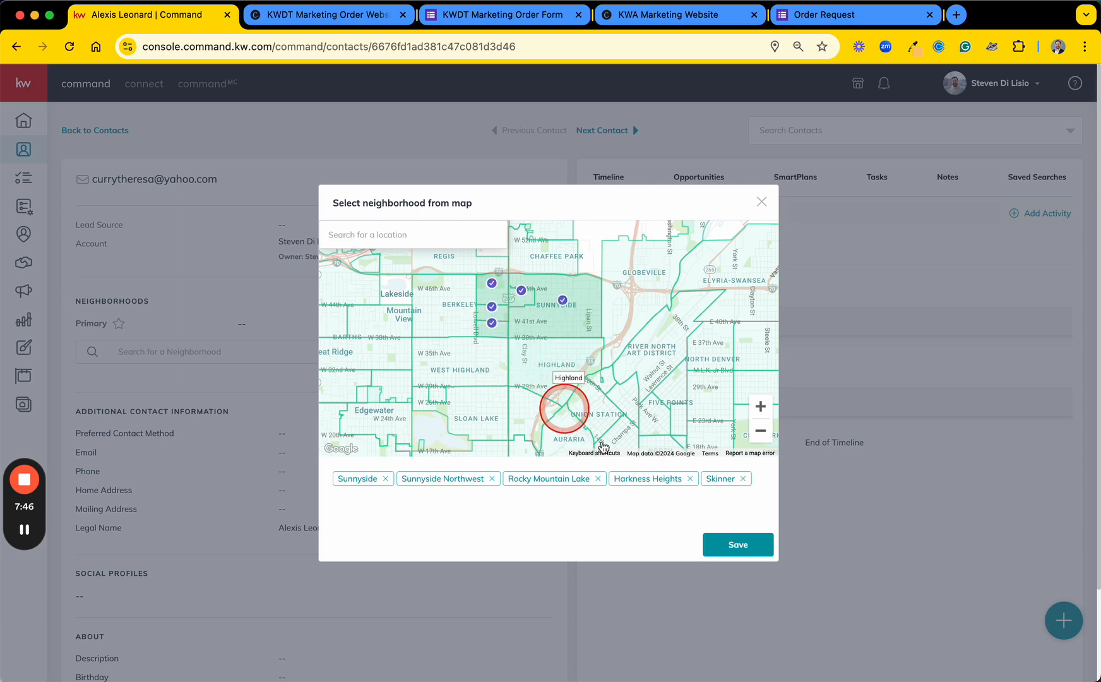
pyautogui.click(728, 545)
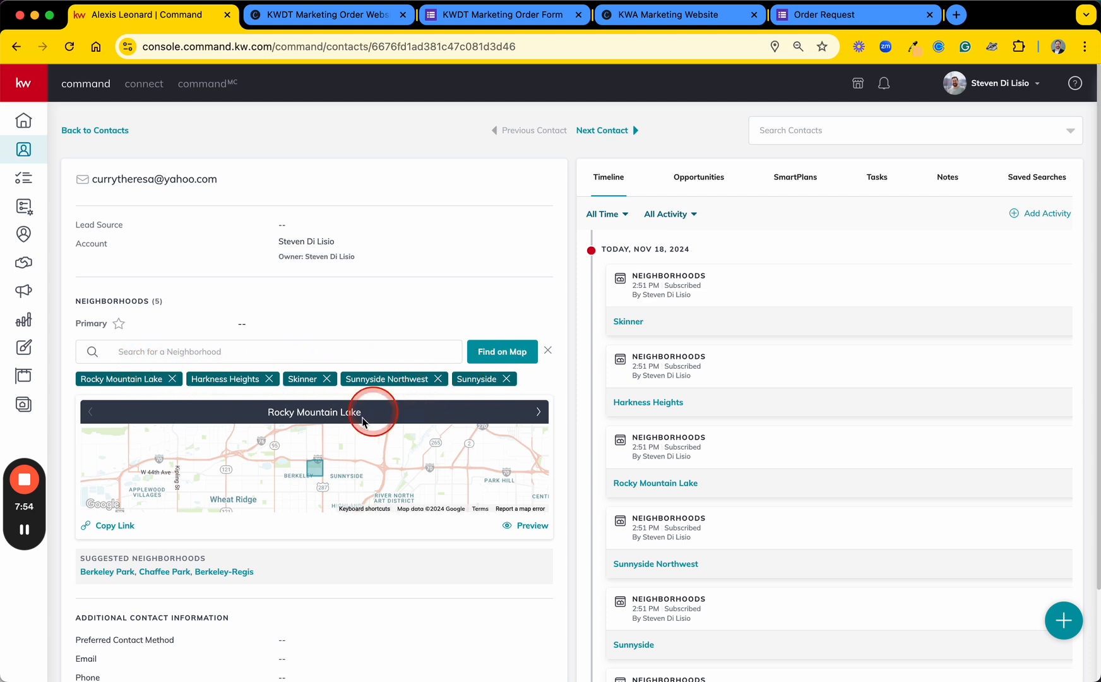
# Step: Check the suggested neighborhoods and remove Rocky Mountain Lake from the contact's neighborhoods
pyautogui.scroll(-2, 237, 624)
pyautogui.press('F1')
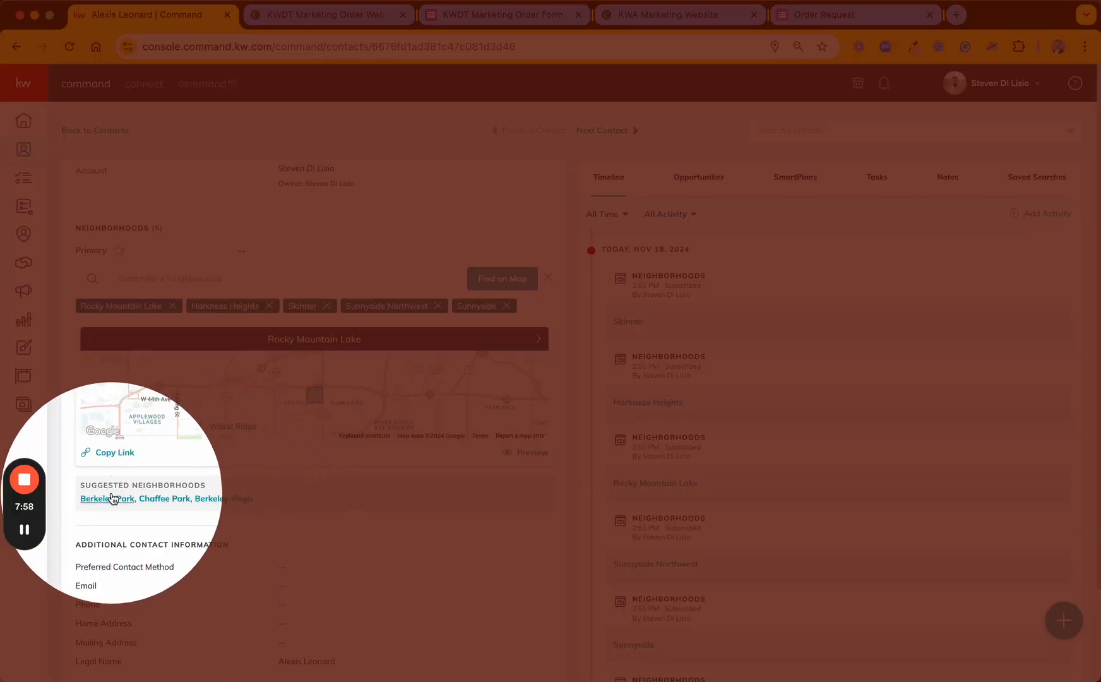
pyautogui.press('F1')
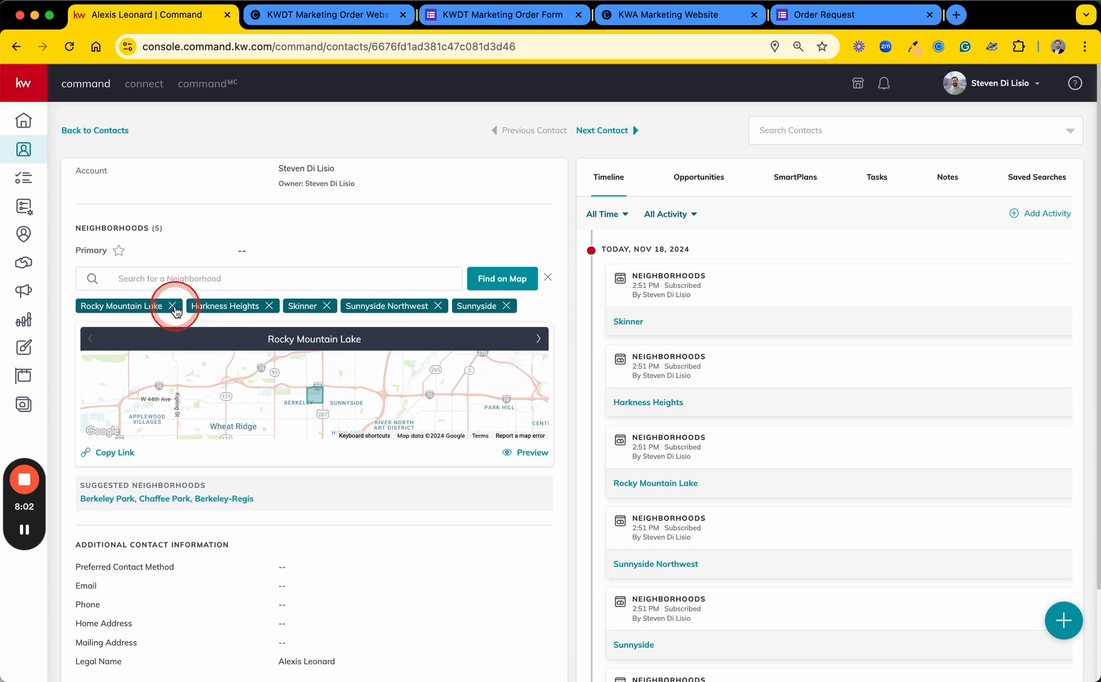
pyautogui.press('F1')
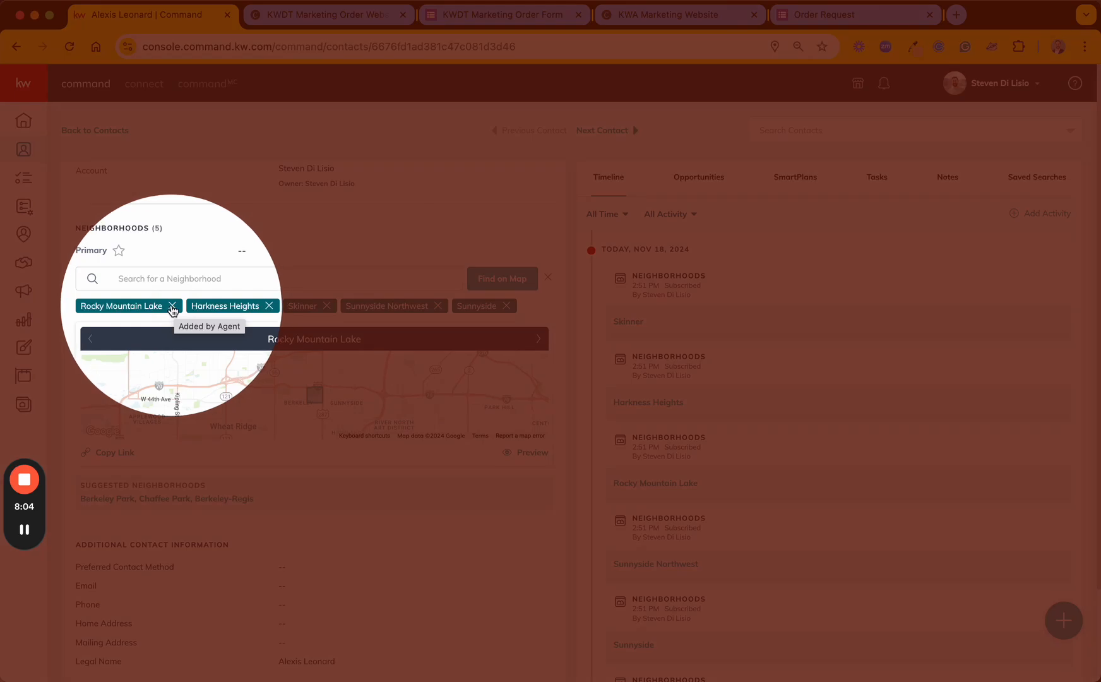
pyautogui.press('F1')
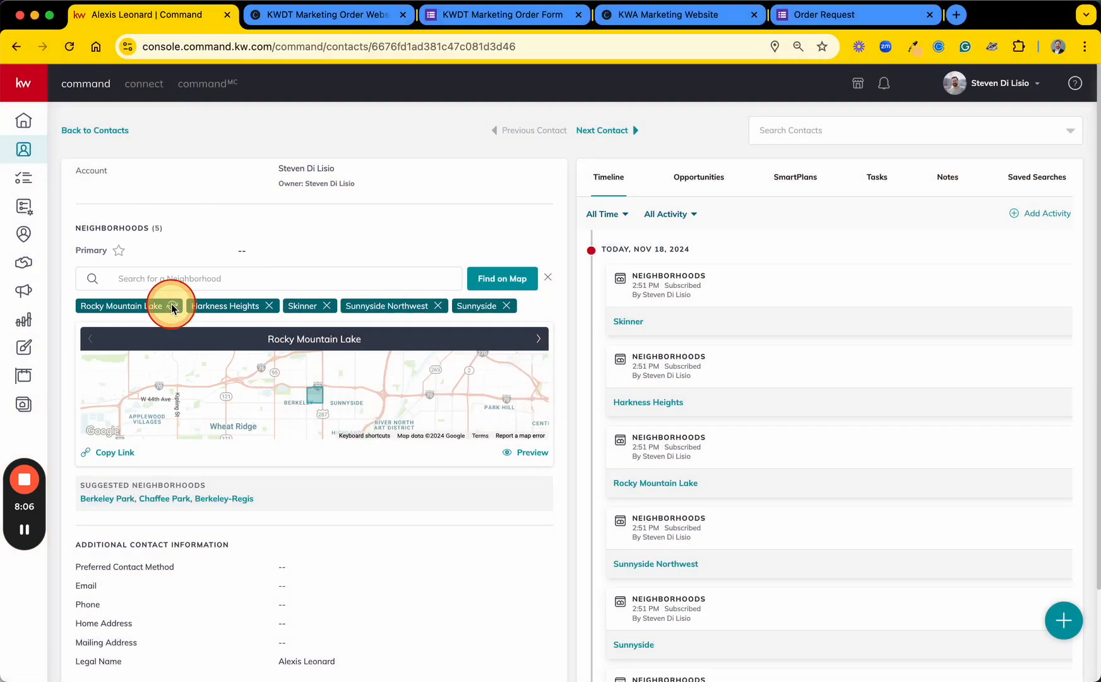
pyautogui.click(173, 306)
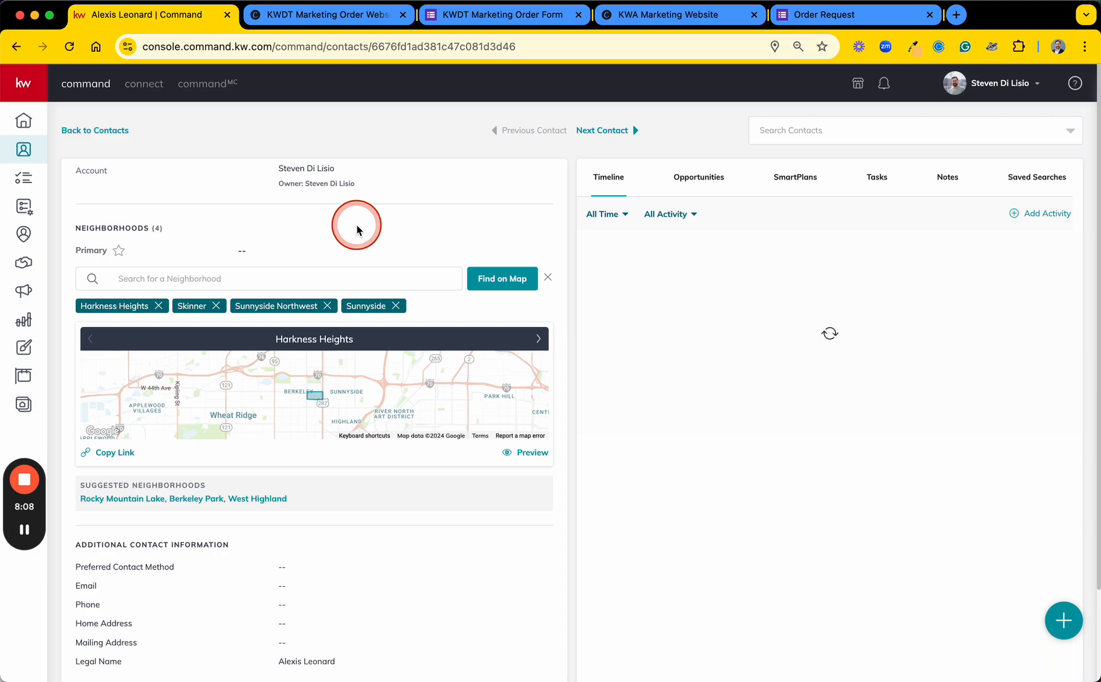
# Step: Examine the neighborhood subscription entries in the contact's timeline and the contact's email address
pyautogui.press('F1')
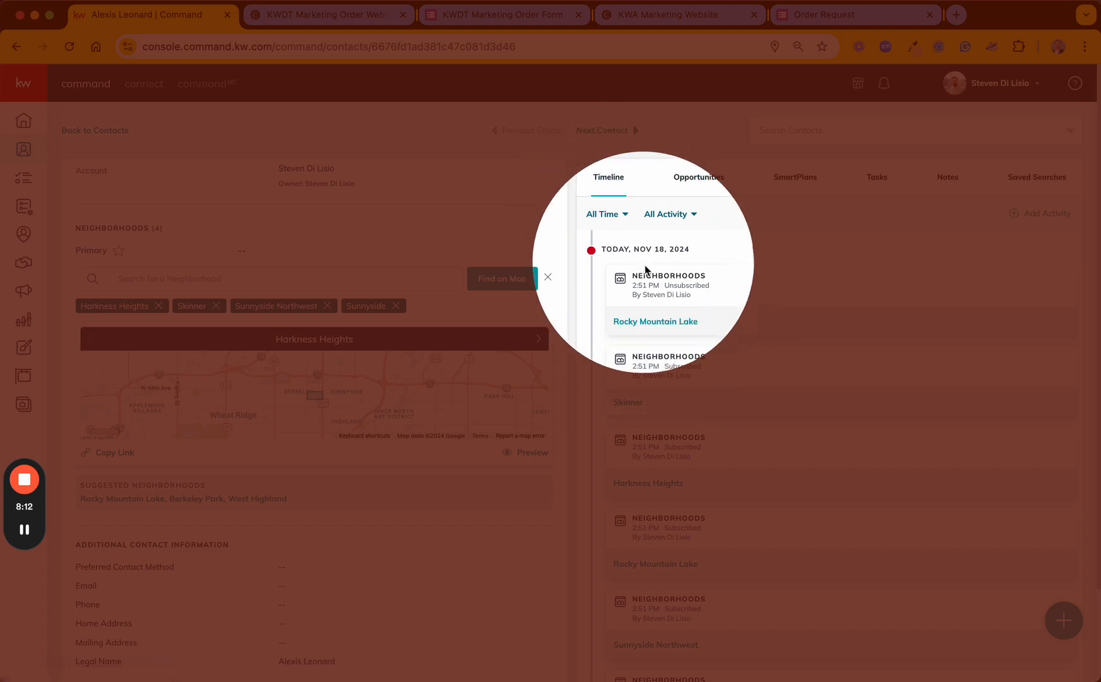
pyautogui.scroll(-3, 673, 426)
pyautogui.scroll(-3, 673, 426)
pyautogui.press('F1')
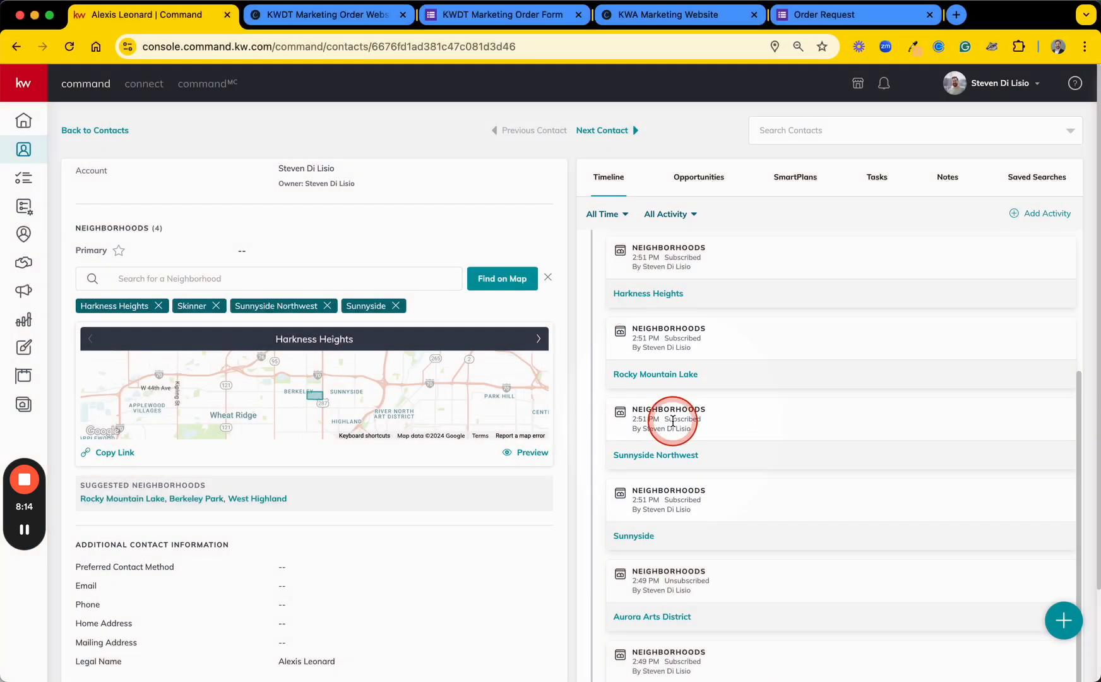
pyautogui.scroll(-3, 694, 534)
pyautogui.scroll(10, 694, 534)
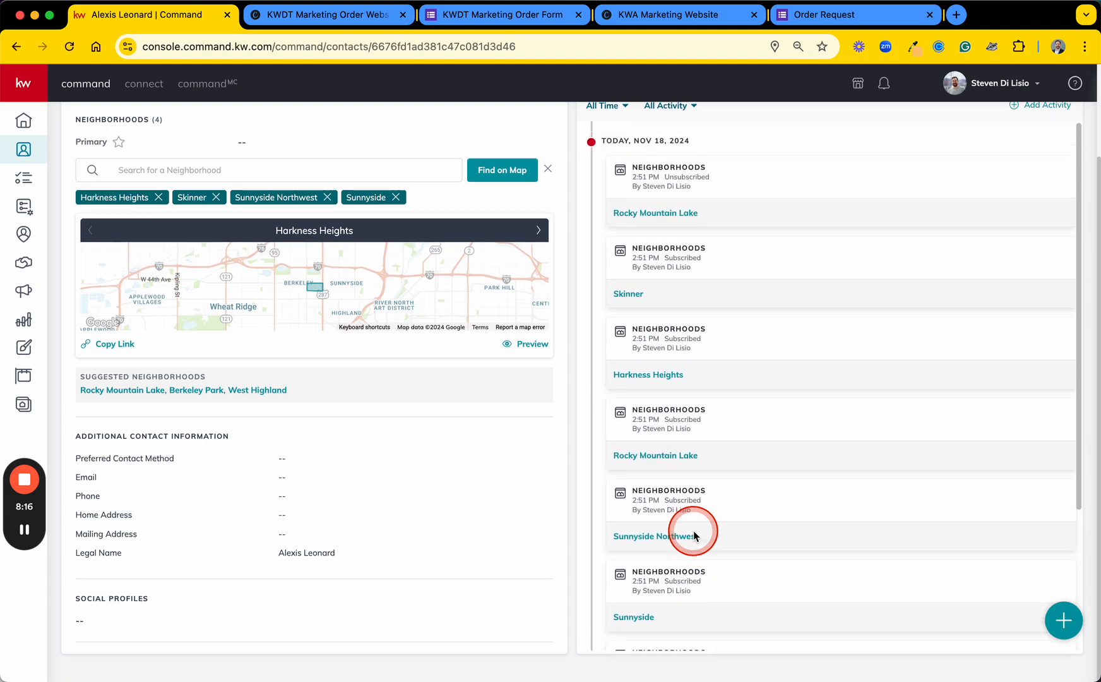
pyautogui.scroll(5, 516, 218)
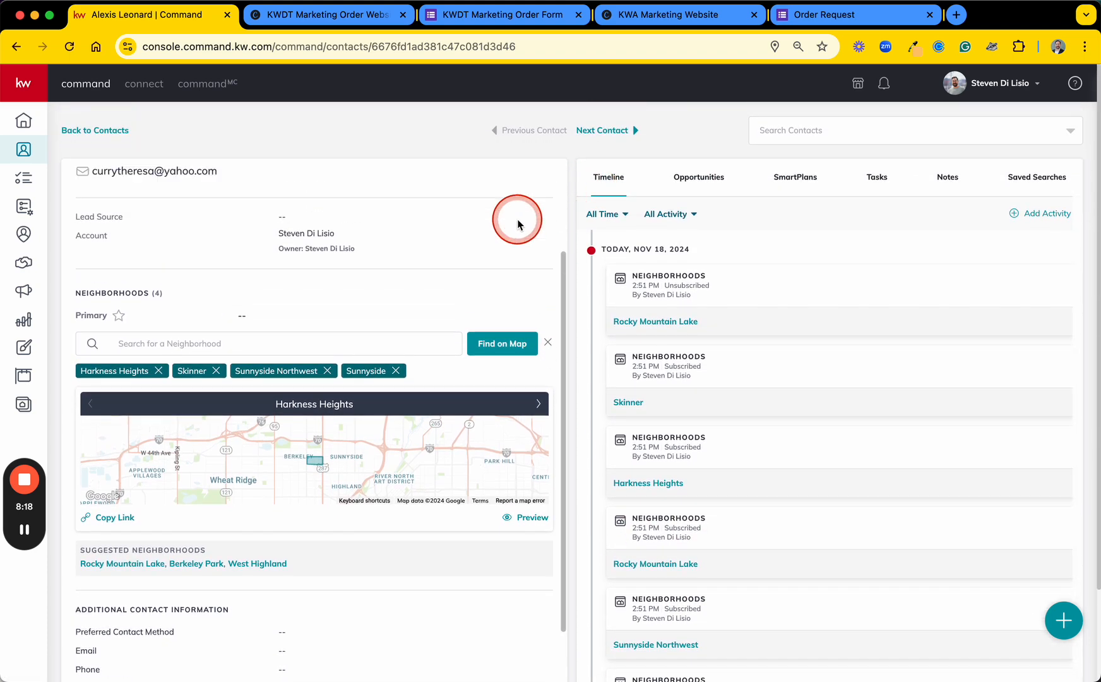
pyautogui.scroll(1, 476, 268)
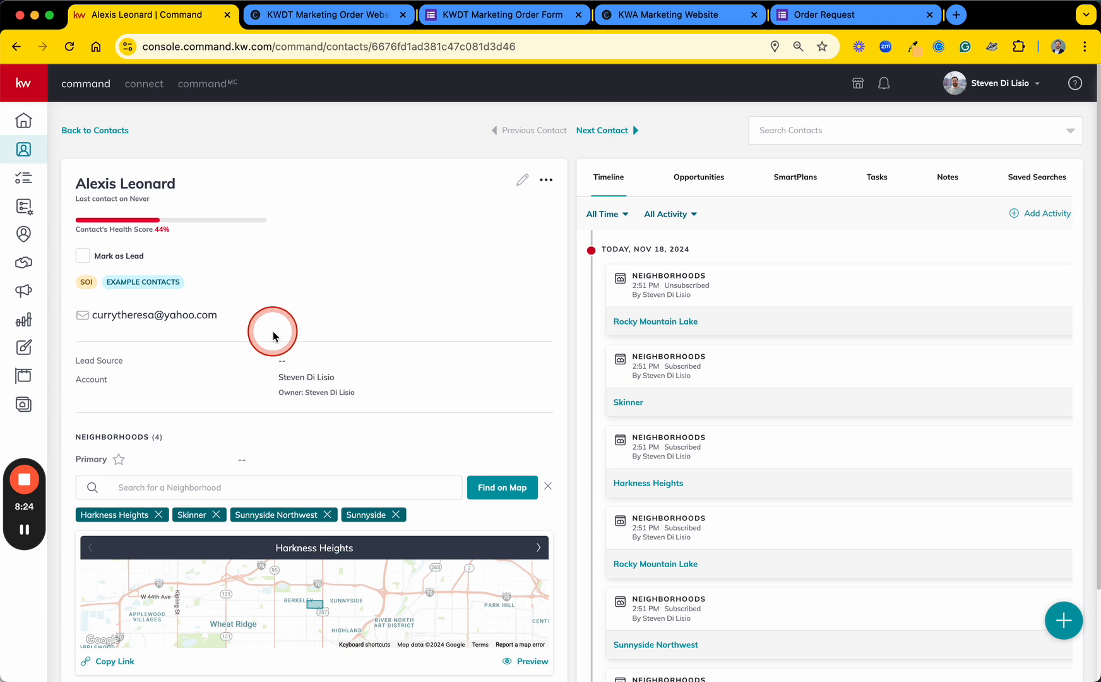
pyautogui.moveTo(228, 319); pyautogui.dragTo(42, 310)
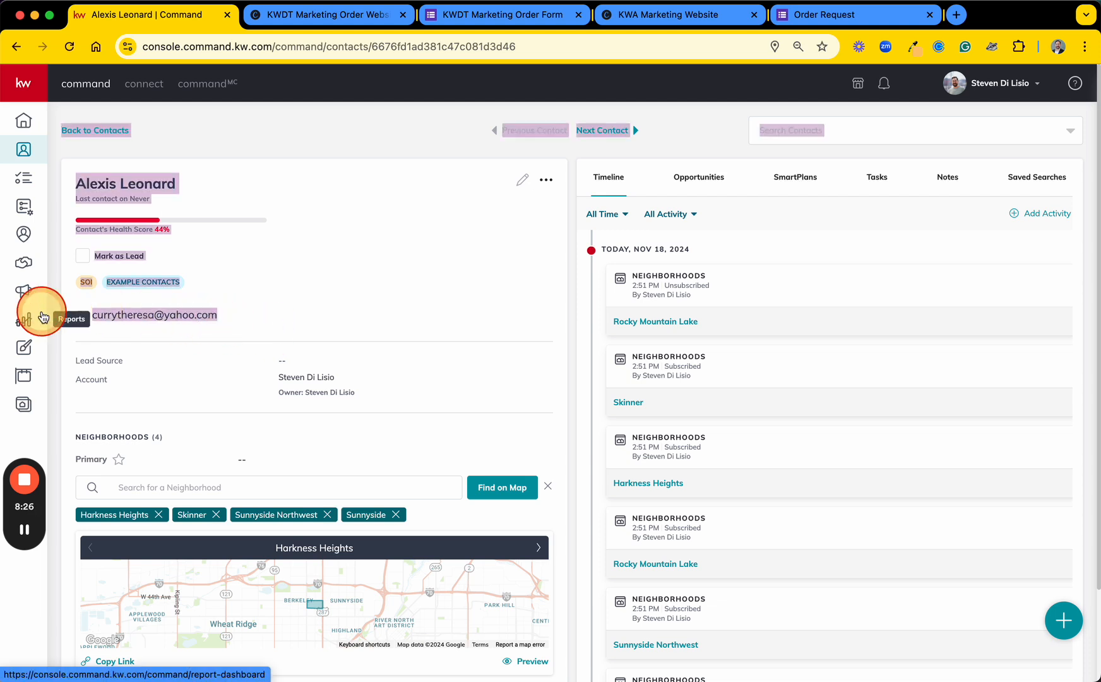
pyautogui.click(385, 282)
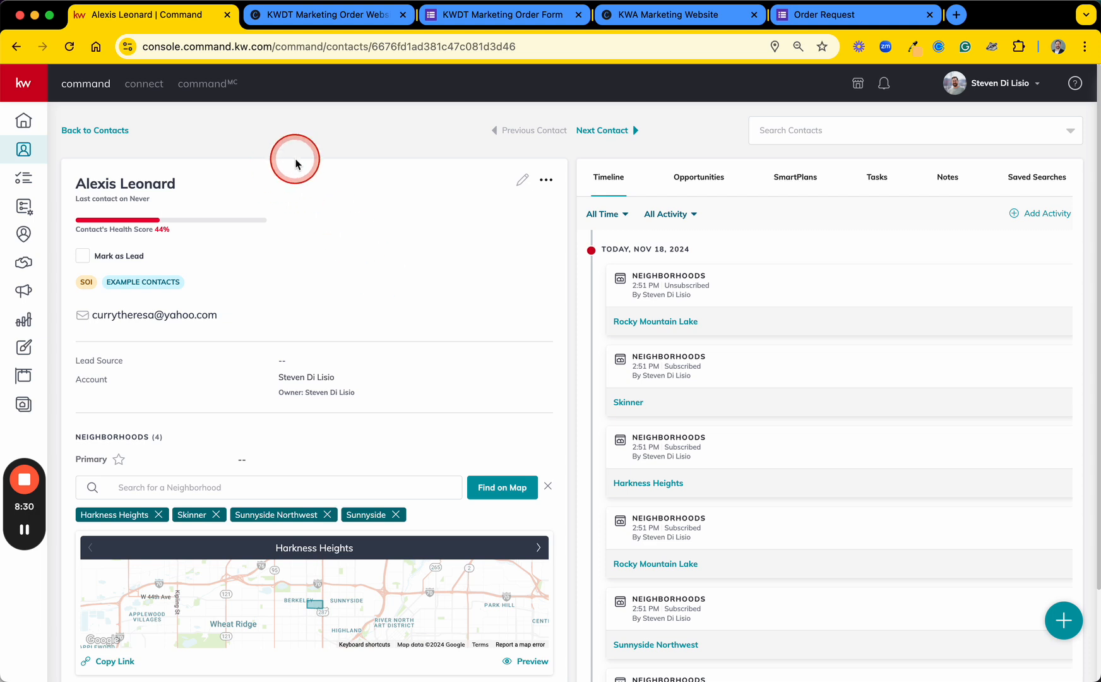
# Step: Return to the contacts list and select all contacts in the current SmartView
pyautogui.click(104, 133)
pyautogui.click(98, 166)
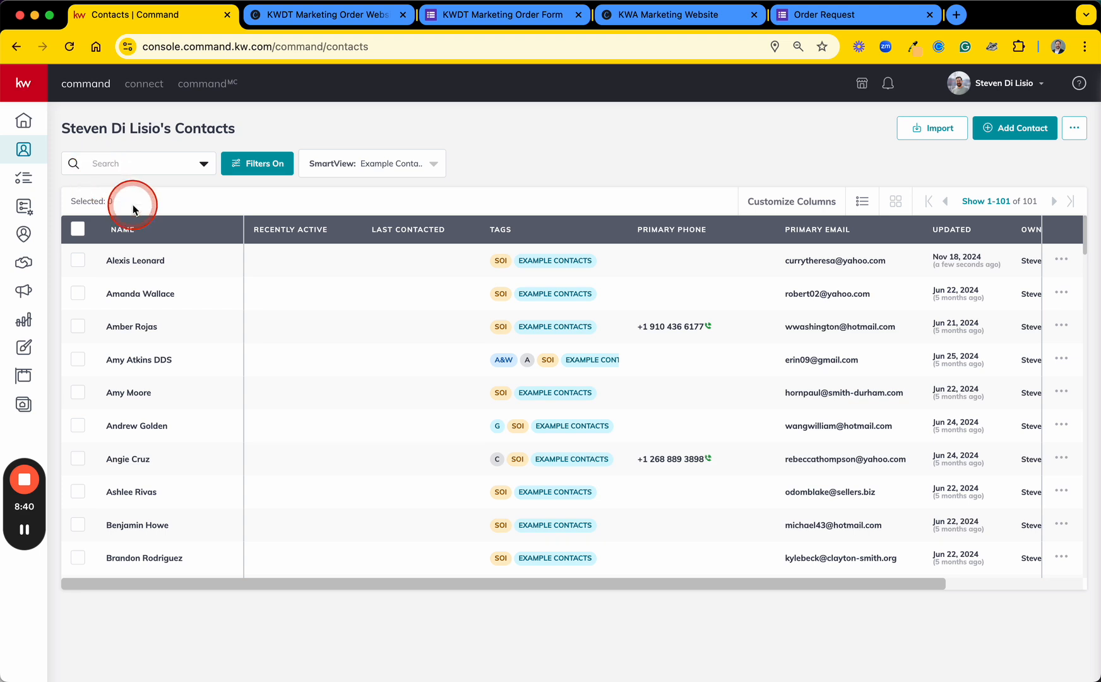
pyautogui.click(77, 227)
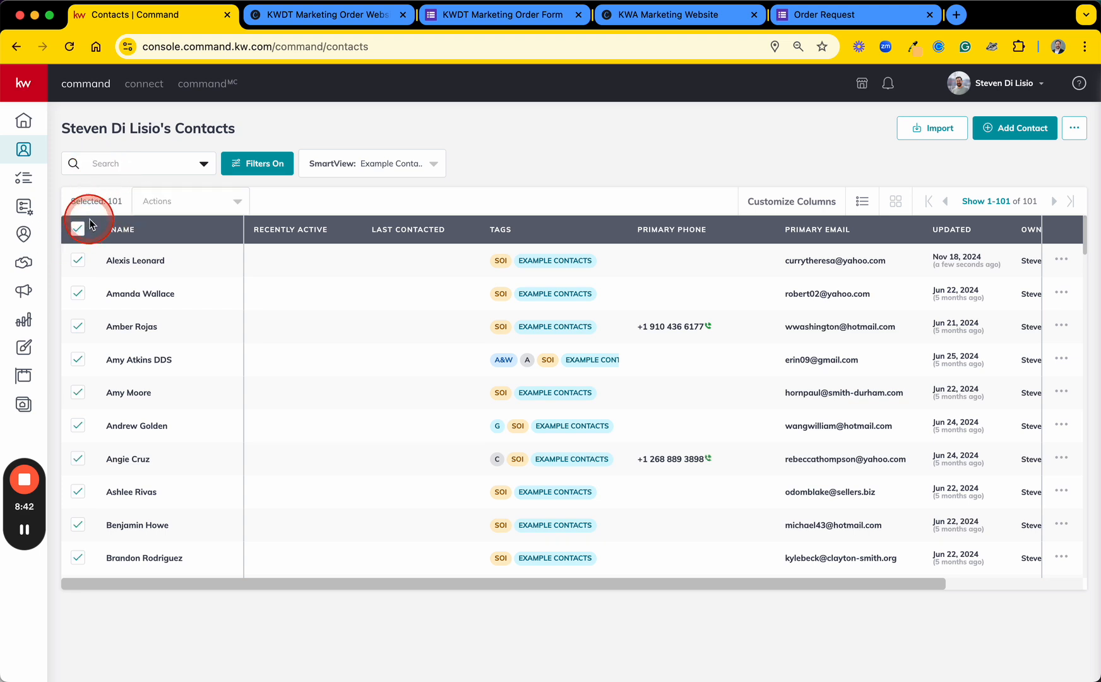
# Step: Start adding the selected contacts to a SmartPlan, search the plans for "neigh" and select 1 Monthly Neighborhood Nurture
pyautogui.click(229, 202)
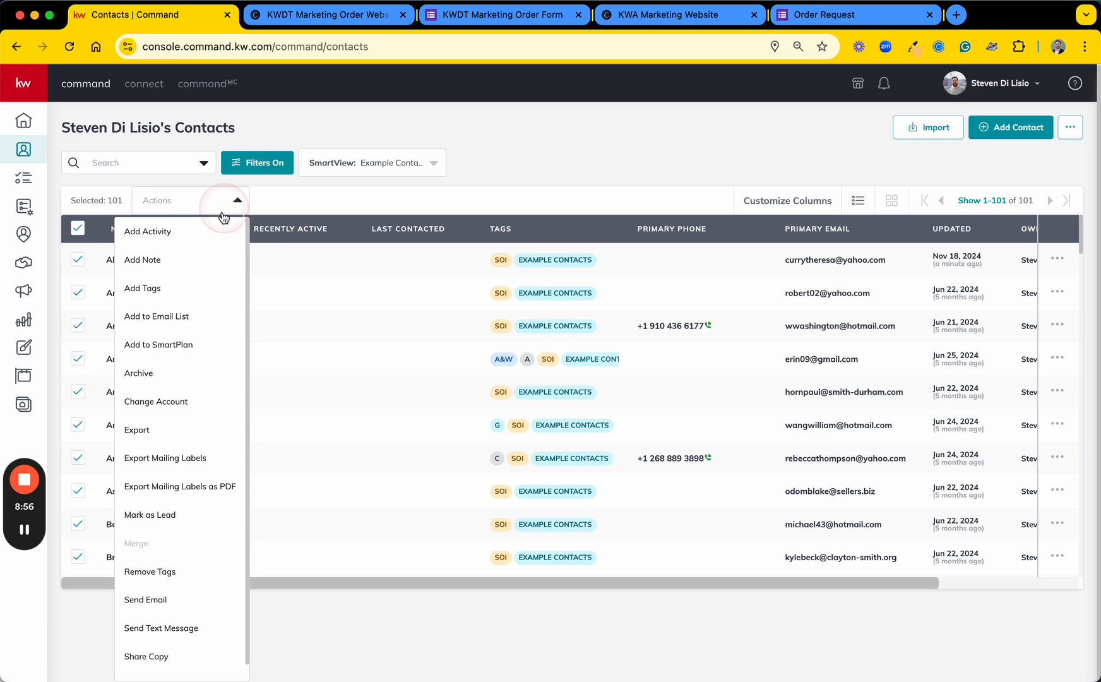
pyautogui.click(172, 350)
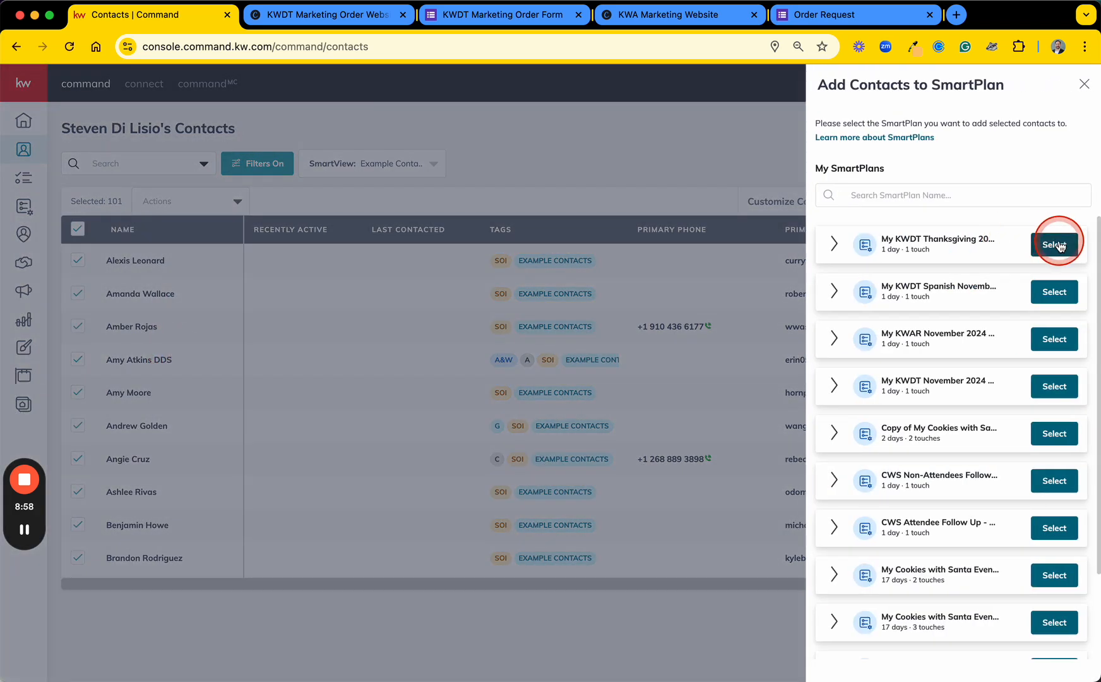
pyautogui.click(981, 187)
pyautogui.write('neighborhood')
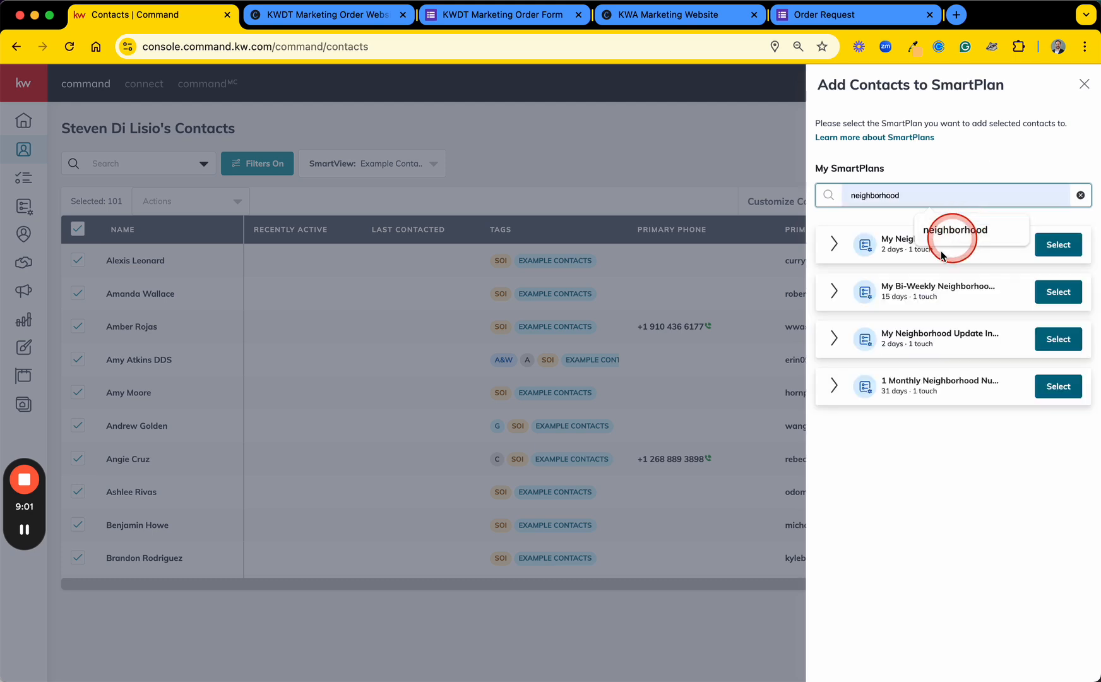
pyautogui.click(1073, 386)
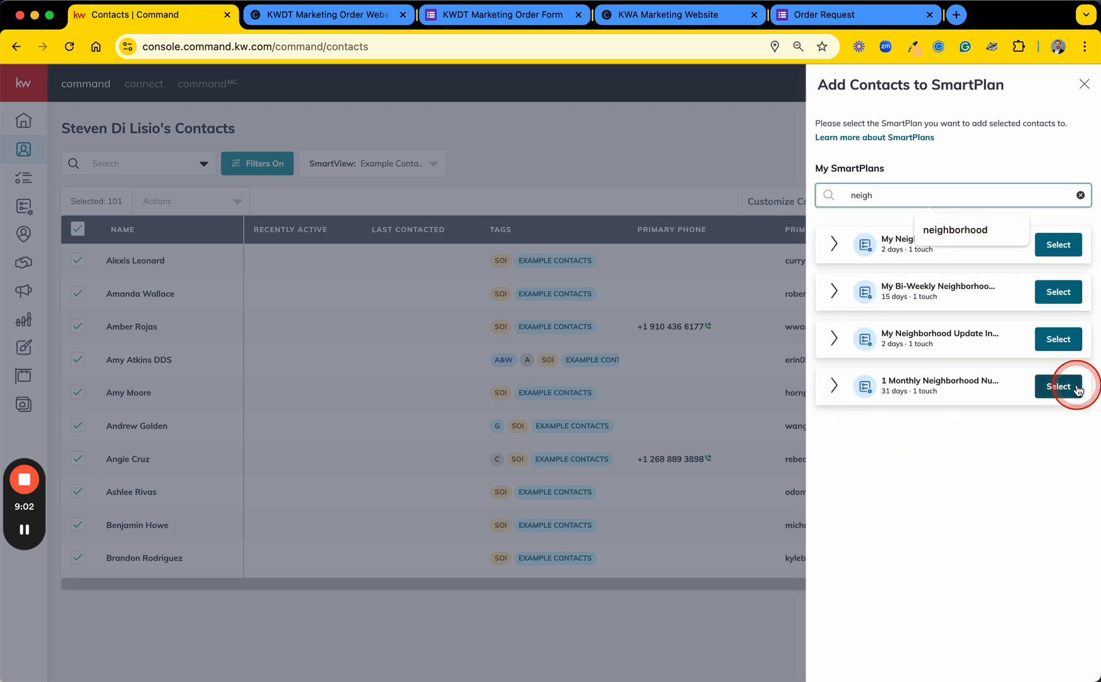
# Step: Review the contacts with missing neighborhoods and remove the contacts with errors from the SmartPlan addition
pyautogui.scroll(-10, 580, 420)
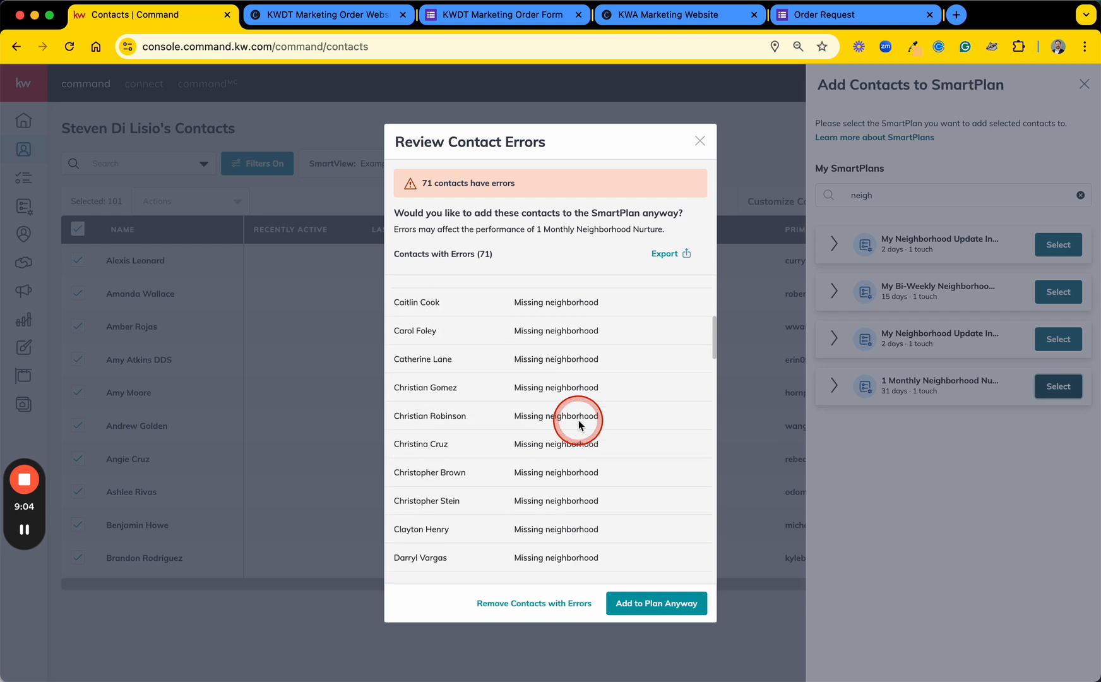
pyautogui.scroll(-3, 577, 419)
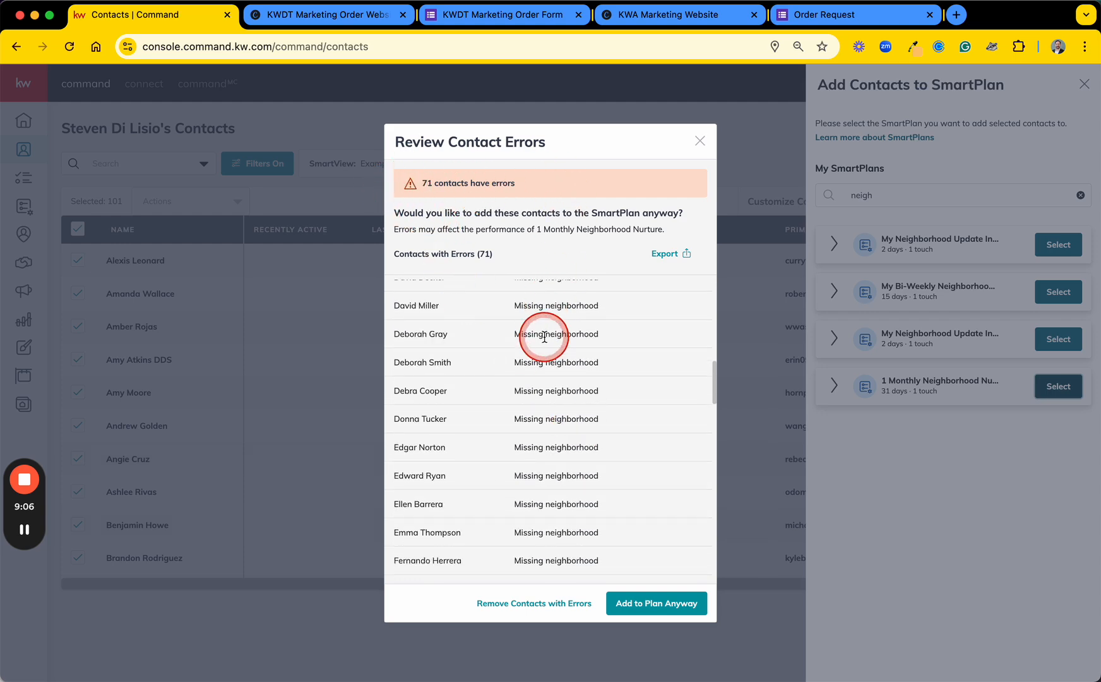
pyautogui.scroll(-5, 544, 337)
pyautogui.scroll(15, 544, 335)
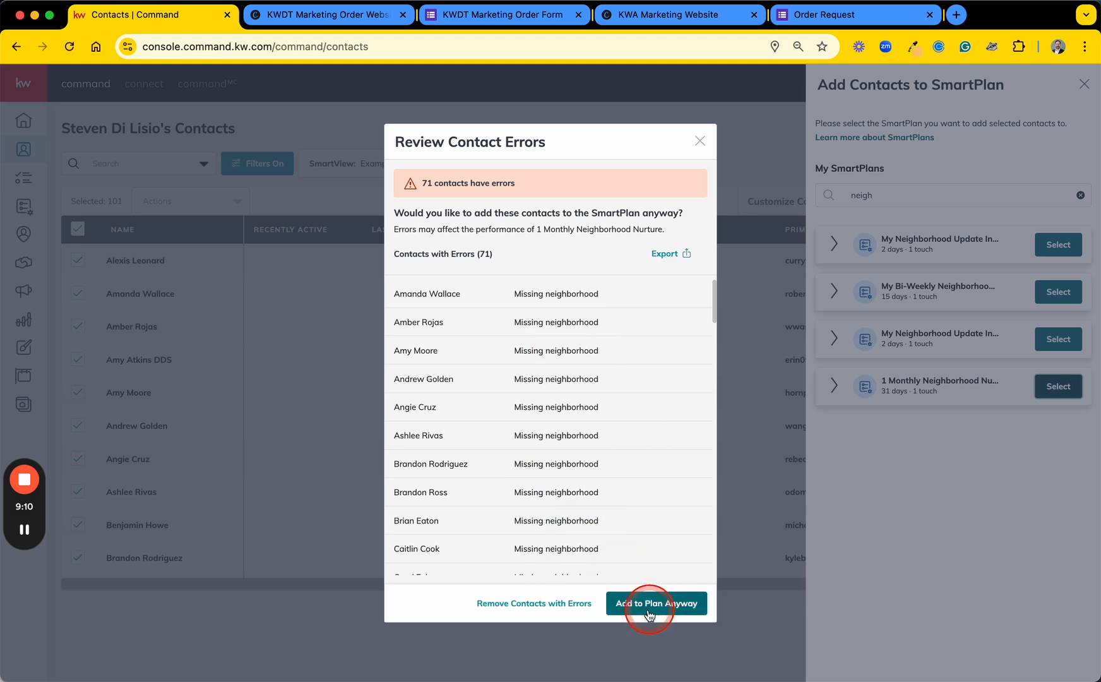
pyautogui.click(508, 606)
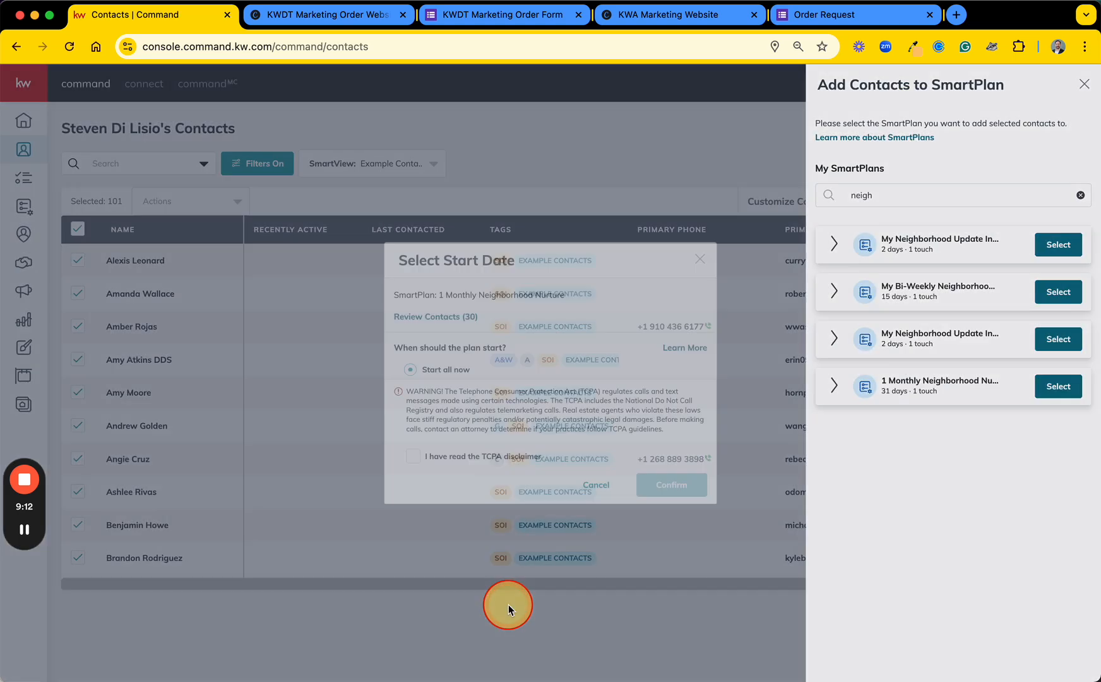
pyautogui.click(467, 256)
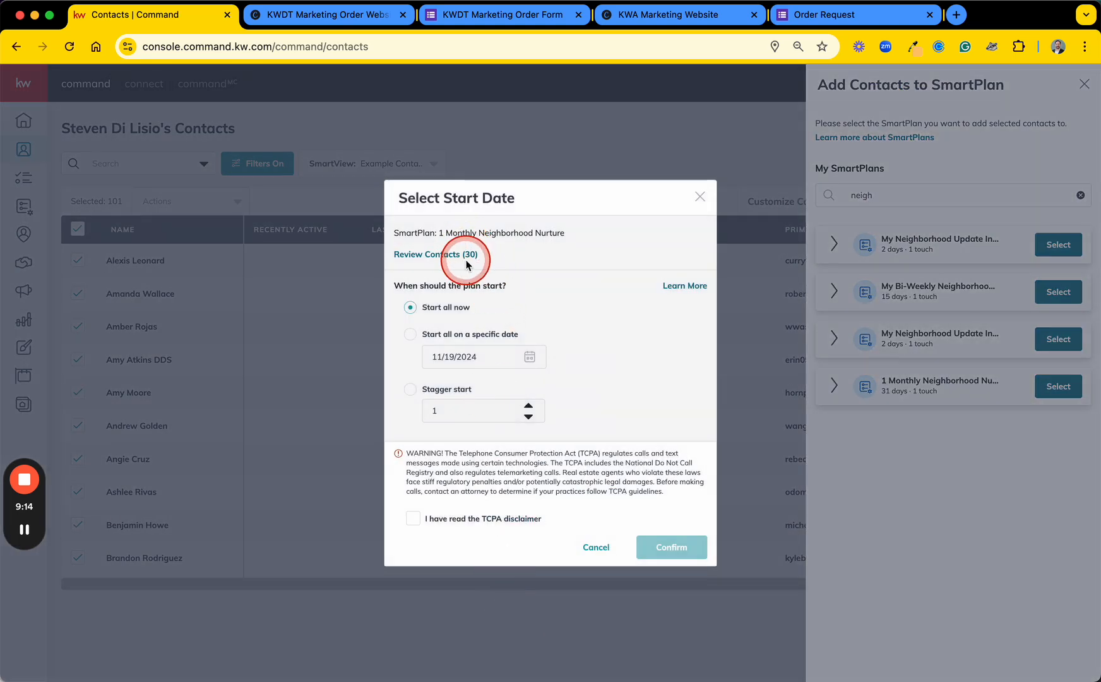
# Step: Set the SmartPlan to start for all contacts on the specific date 11/20/2024
pyautogui.click(411, 335)
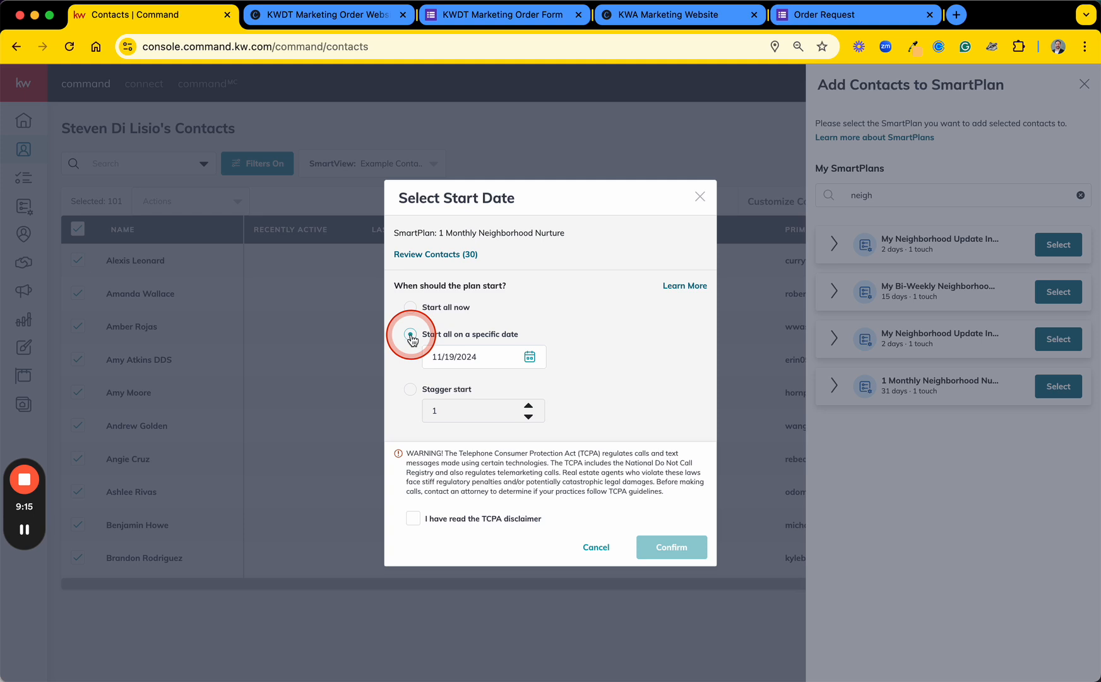
pyautogui.click(519, 361)
pyautogui.scroll(-3, 521, 410)
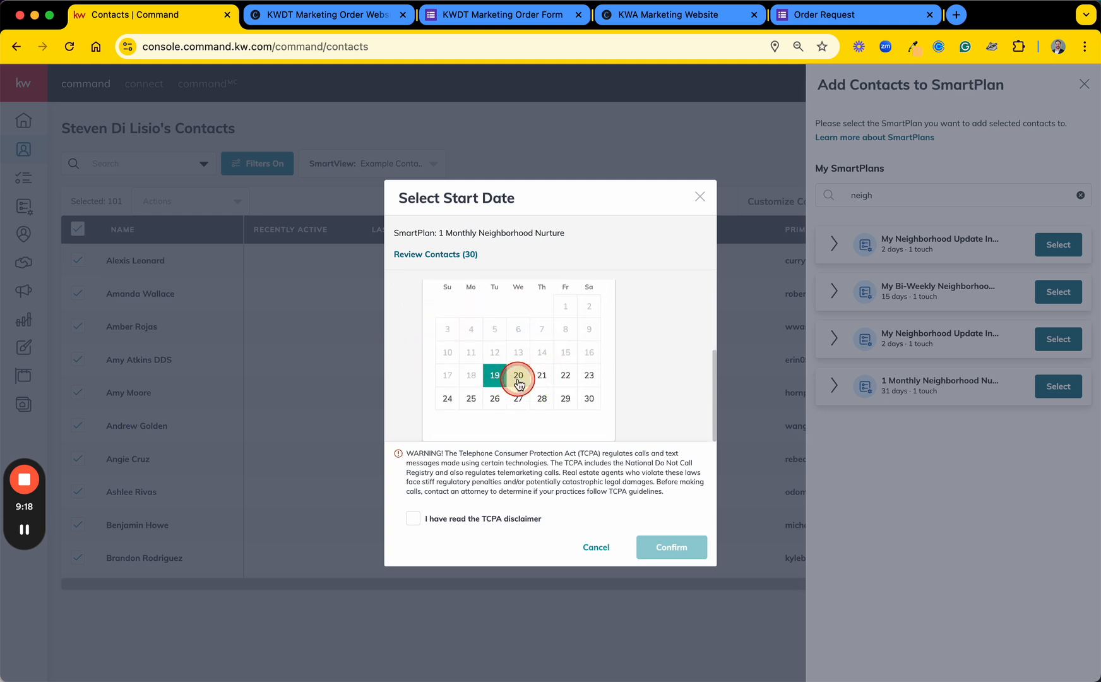
pyautogui.click(518, 379)
# Step: Advance the start-date calendar to December 2024 and look over the available dates
pyautogui.scroll(2, 531, 353)
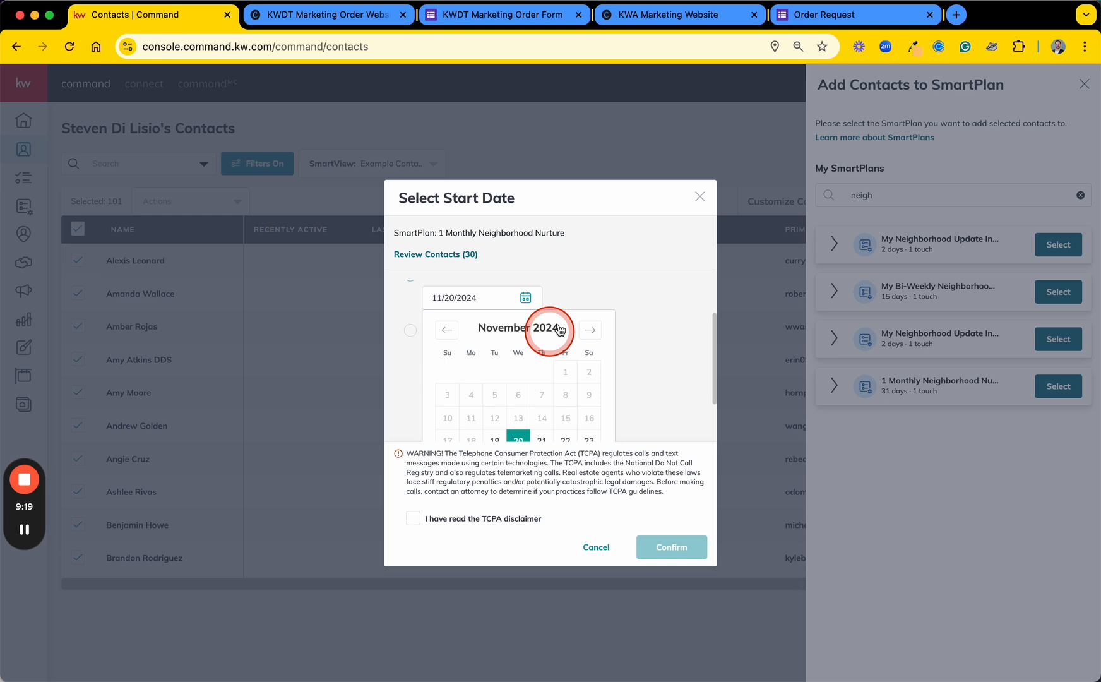
pyautogui.click(591, 331)
pyautogui.scroll(-1, 524, 363)
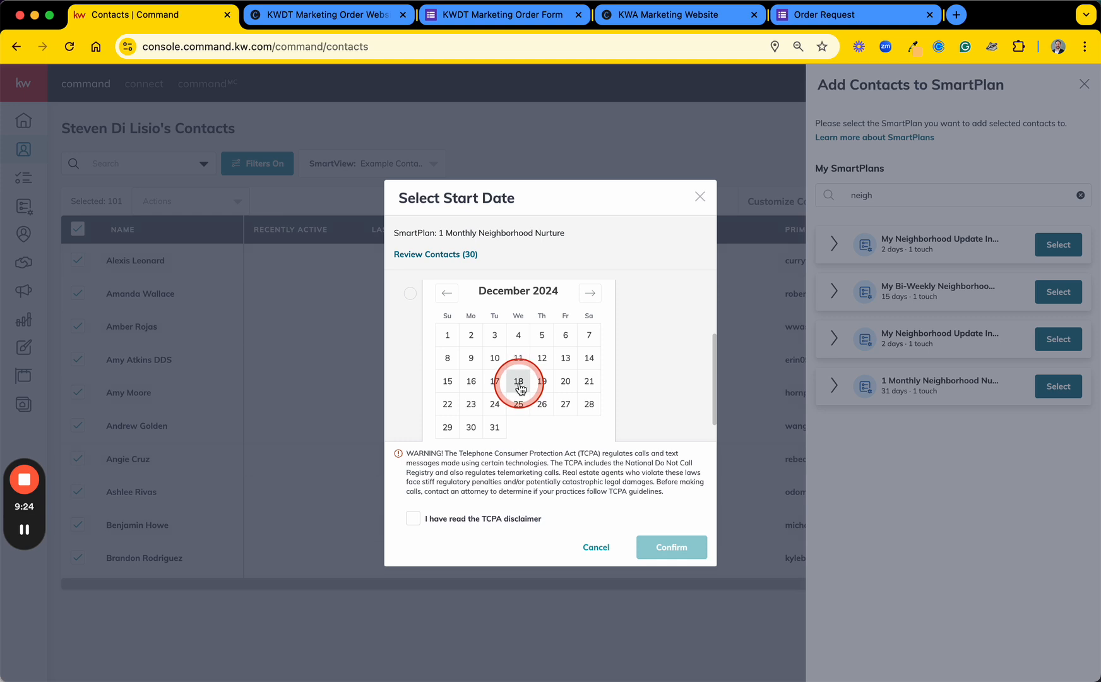
pyautogui.click(596, 298)
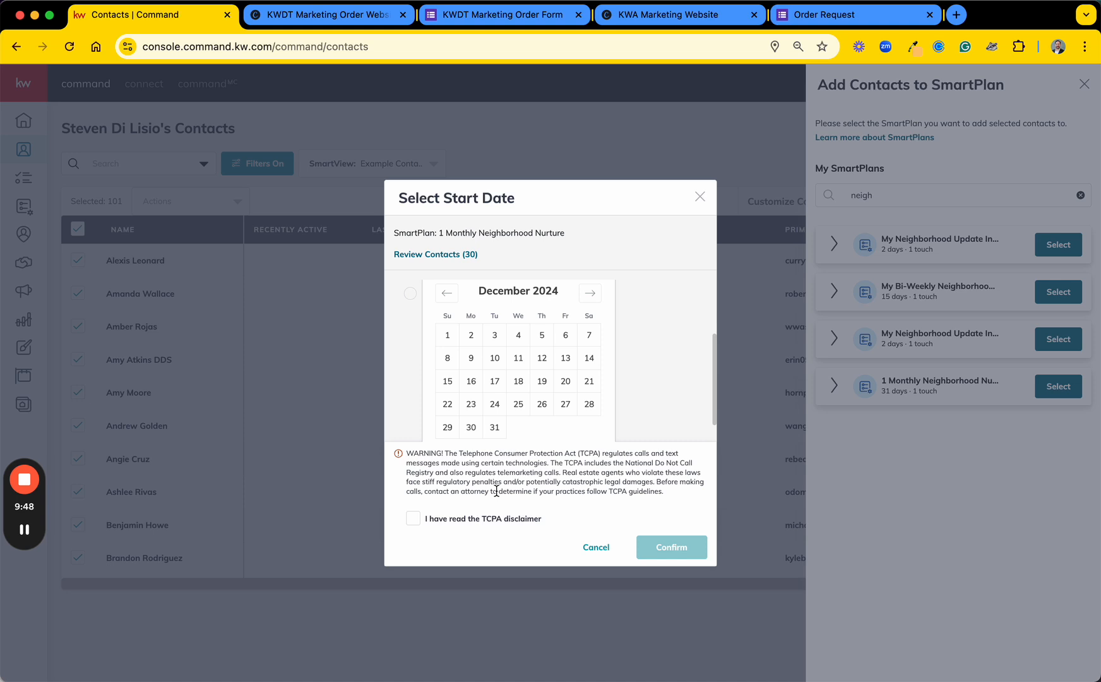
pyautogui.click(664, 352)
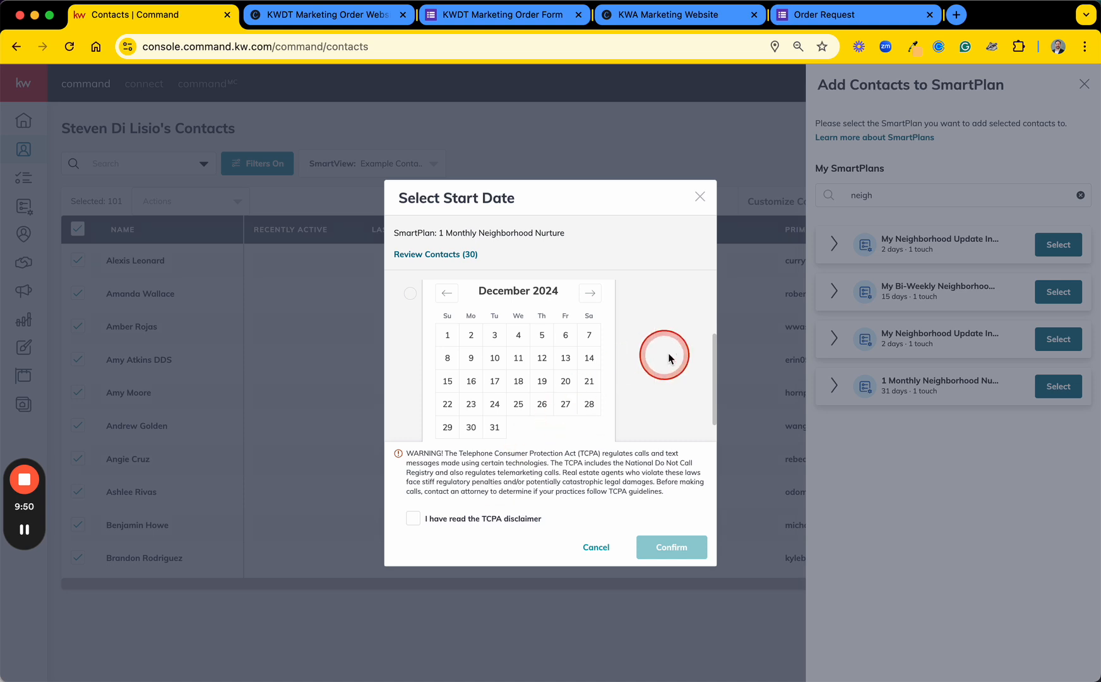
pyautogui.scroll(-1, 669, 354)
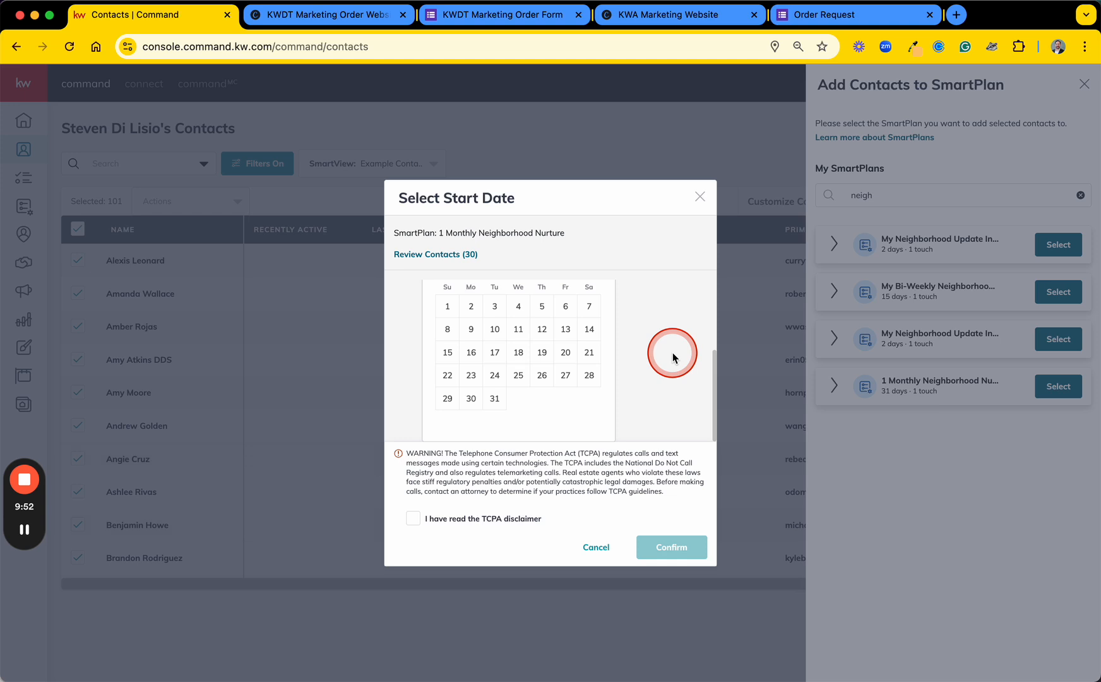